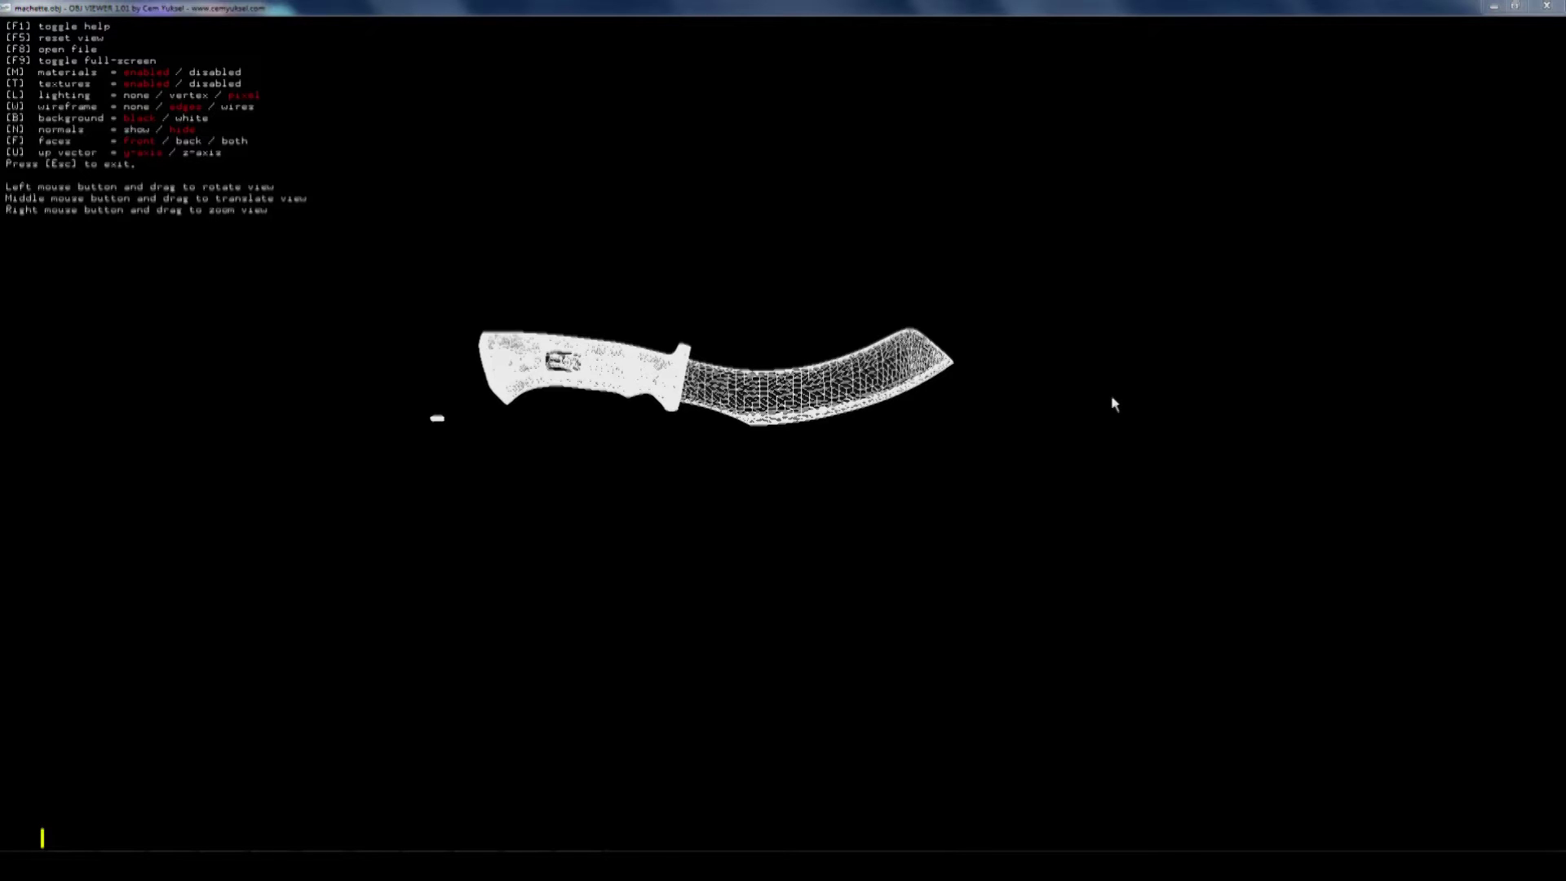
- Rotate the machete model in the viewport to view it from another side
{"action": "mouse_move", "coordinate": [630, 362]}
{"action": "left_mouse_down"}
{"action": "mouse_move", "coordinate": [653, 530]}
{"action": "mouse_move", "coordinate": [908, 527]}
{"action": "mouse_move", "coordinate": [846, 316]}
{"action": "mouse_move", "coordinate": [744, 269]}
{"action": "mouse_move", "coordinate": [665, 499]}
{"action": "mouse_move", "coordinate": [901, 390]}
{"action": "left_mouse_up"}
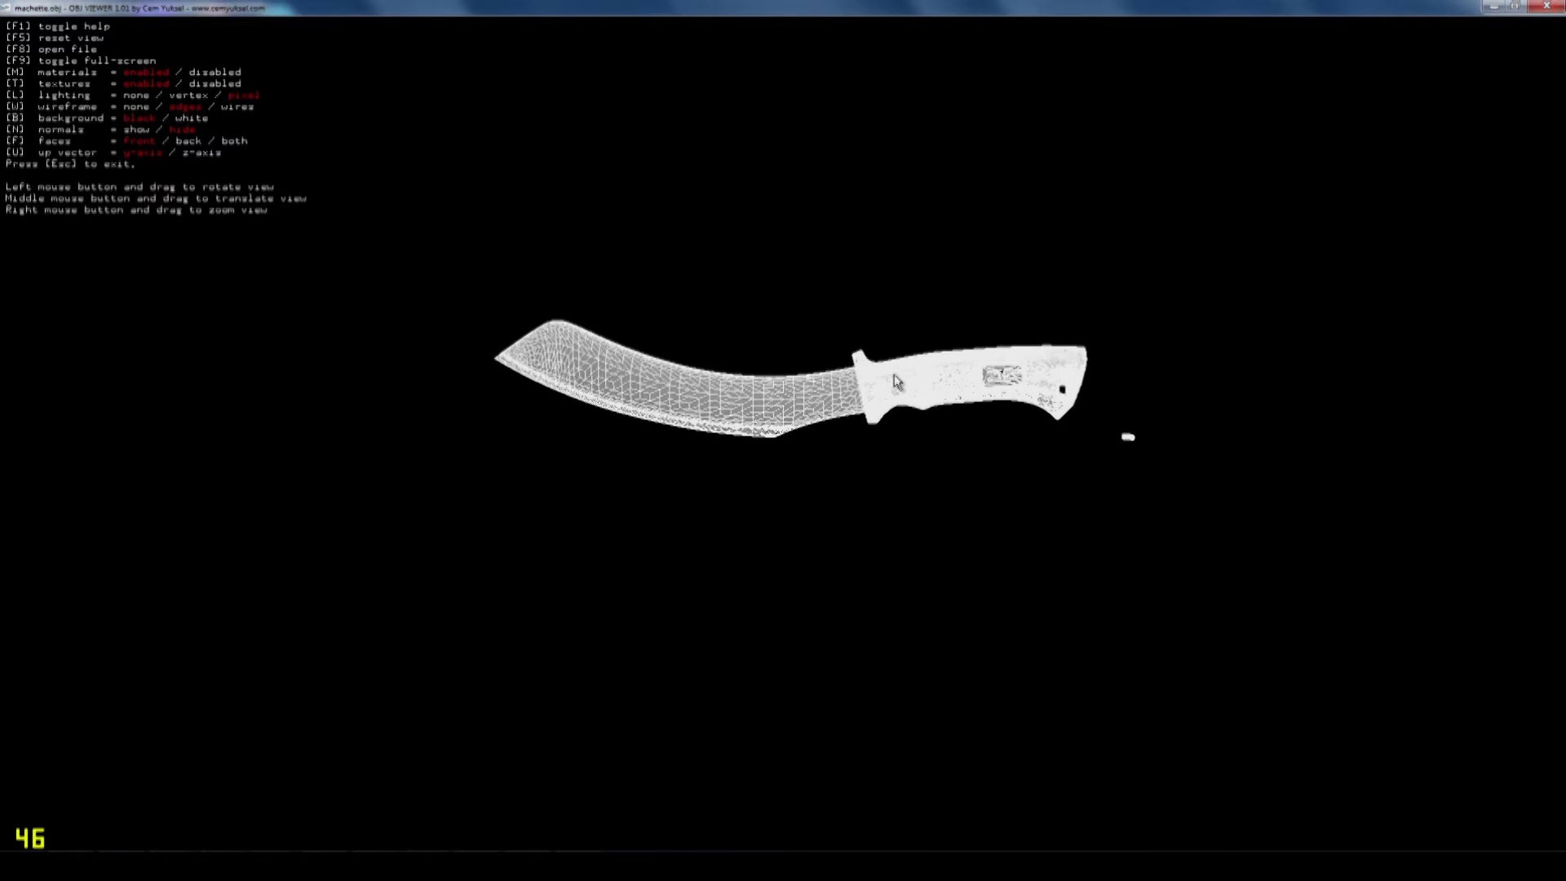
- Turn off the wireframe, rotate the solid machete, and switch to the obj2mc converter
{"action": "key", "text": "w"}
{"action": "key", "text": "w"}
{"action": "mouse_move", "coordinate": [787, 392]}
{"action": "left_mouse_down"}
{"action": "mouse_move", "coordinate": [829, 329]}
{"action": "mouse_move", "coordinate": [715, 281]}
{"action": "mouse_move", "coordinate": [698, 210]}
{"action": "mouse_move", "coordinate": [766, 248]}
{"action": "mouse_move", "coordinate": [912, 453]}
{"action": "mouse_move", "coordinate": [1087, 423]}
{"action": "mouse_move", "coordinate": [880, 341]}
{"action": "mouse_move", "coordinate": [904, 243]}
{"action": "mouse_move", "coordinate": [888, 416]}
{"action": "mouse_move", "coordinate": [916, 423]}
{"action": "mouse_move", "coordinate": [978, 363]}
{"action": "mouse_move", "coordinate": [957, 336]}
{"action": "mouse_move", "coordinate": [811, 301]}
{"action": "mouse_move", "coordinate": [709, 318]}
{"action": "mouse_move", "coordinate": [570, 402]}
{"action": "mouse_move", "coordinate": [659, 491]}
{"action": "mouse_move", "coordinate": [893, 393]}
{"action": "mouse_move", "coordinate": [894, 252]}
{"action": "mouse_move", "coordinate": [973, 359]}
{"action": "mouse_move", "coordinate": [1020, 367]}
{"action": "mouse_move", "coordinate": [968, 252]}
{"action": "mouse_move", "coordinate": [658, 278]}
{"action": "mouse_move", "coordinate": [530, 399]}
{"action": "mouse_move", "coordinate": [802, 503]}
{"action": "mouse_move", "coordinate": [949, 420]}
{"action": "mouse_move", "coordinate": [761, 598]}
{"action": "left_mouse_up"}
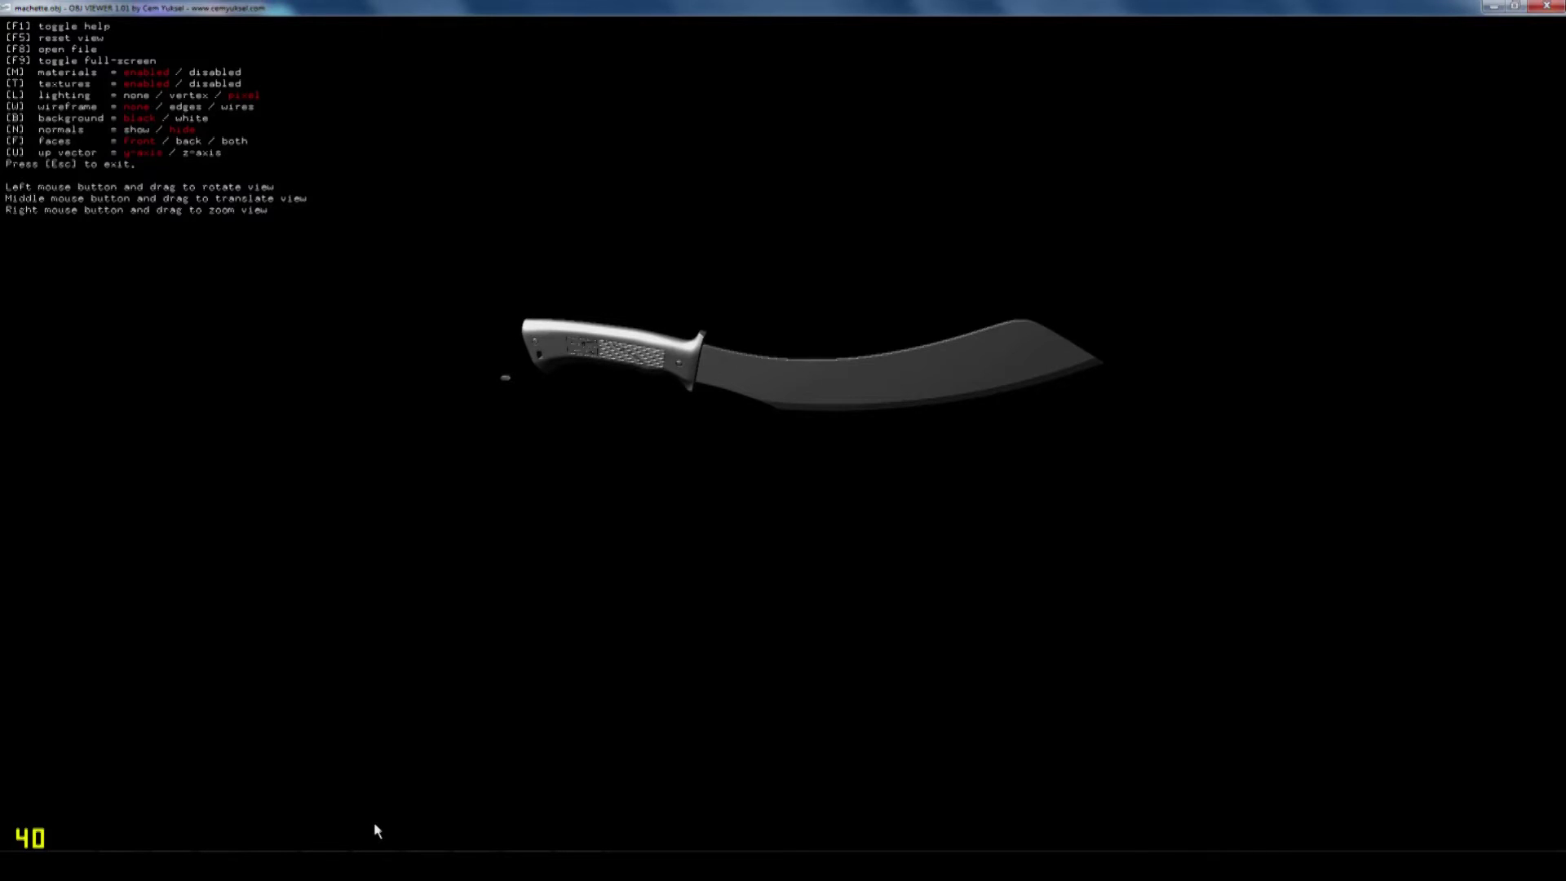
{"action": "key", "text": "alt+Tab"}
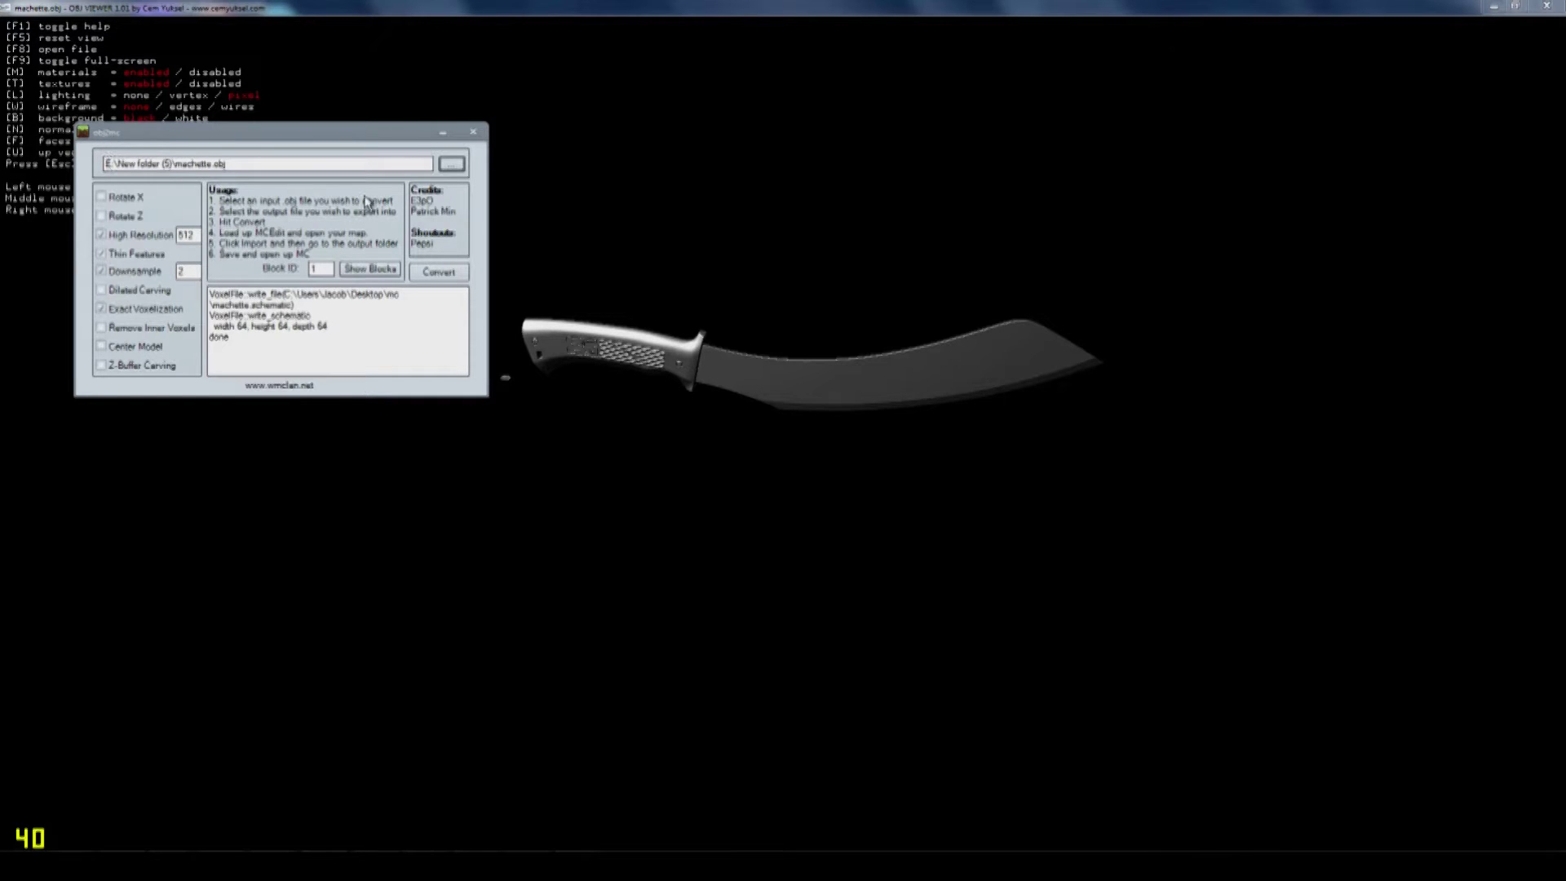
- Select machette.obj in E:\New folder (5) as the converter's input model
{"action": "left_click", "coordinate": [452, 165]}
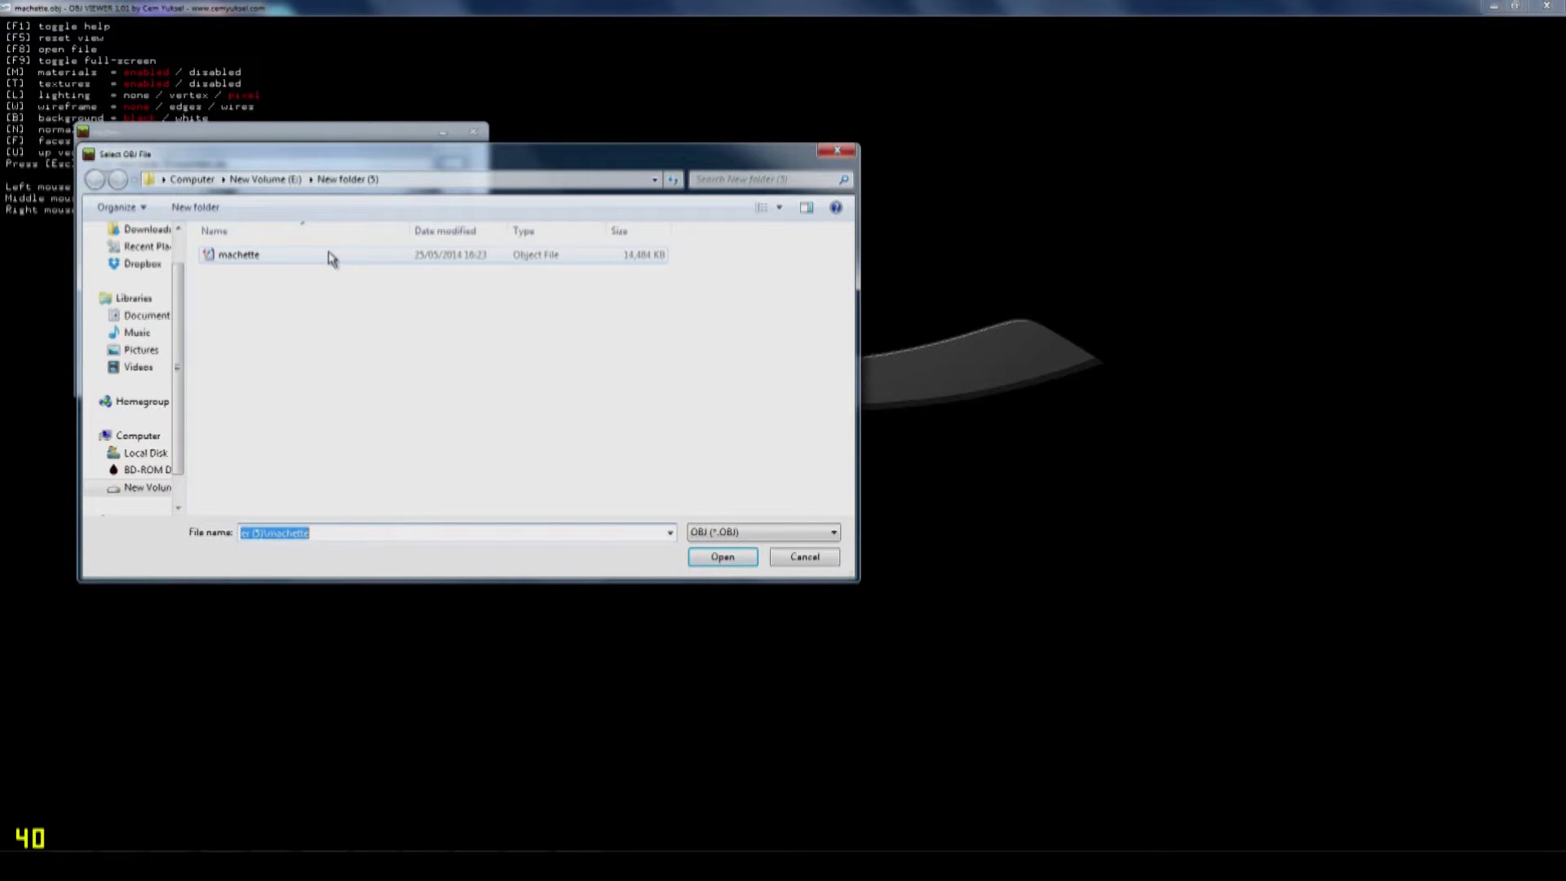
{"action": "double_click", "coordinate": [331, 256]}
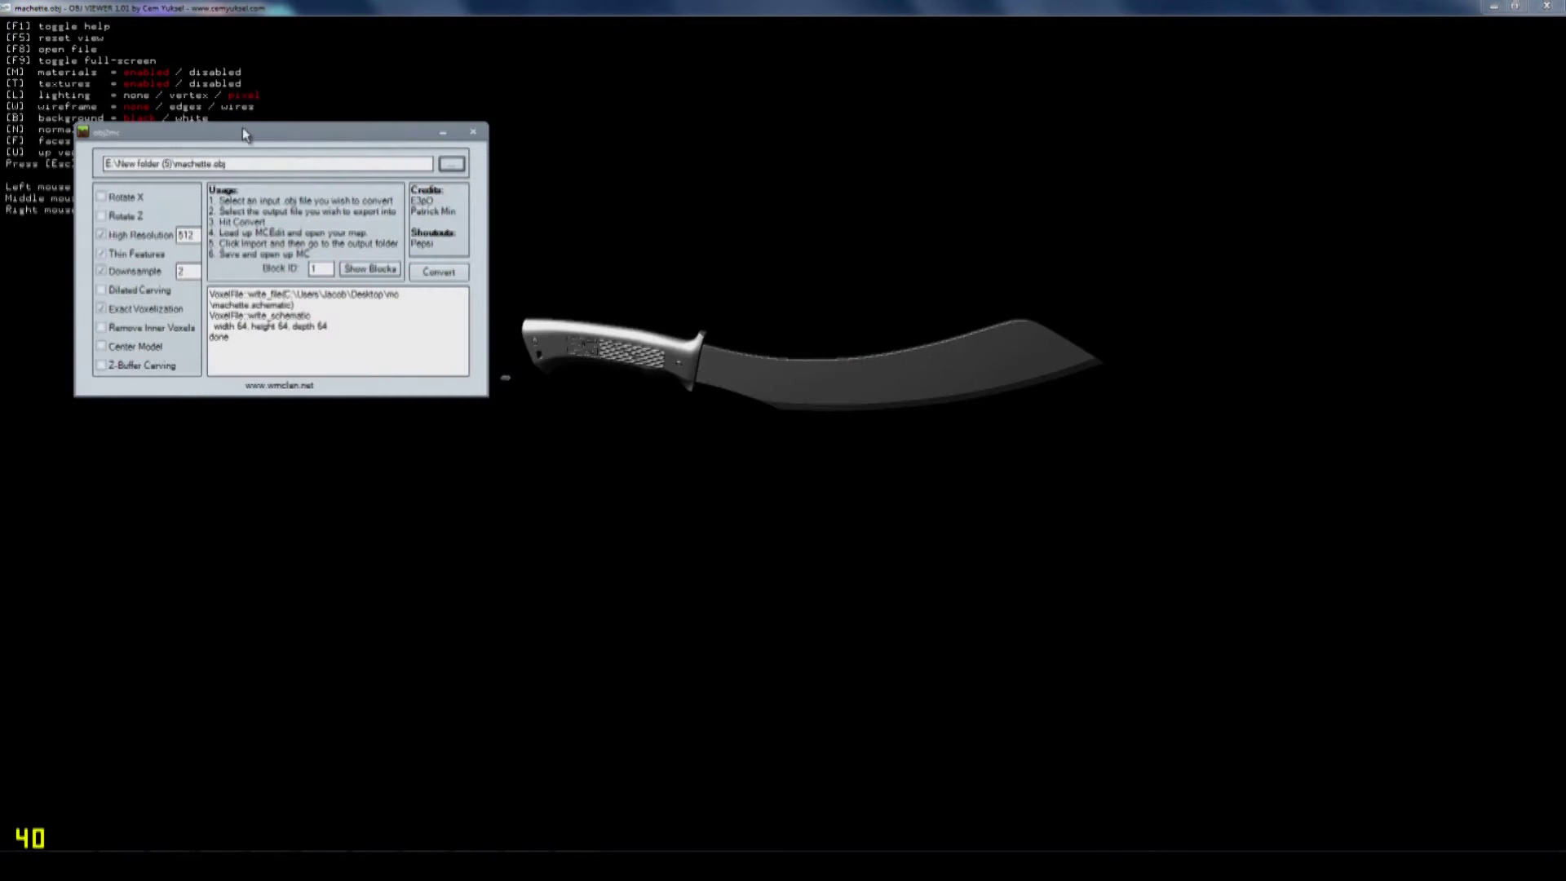
{"action": "left_click_drag", "start_coordinate": [246, 139], "coordinate": [404, 227]}
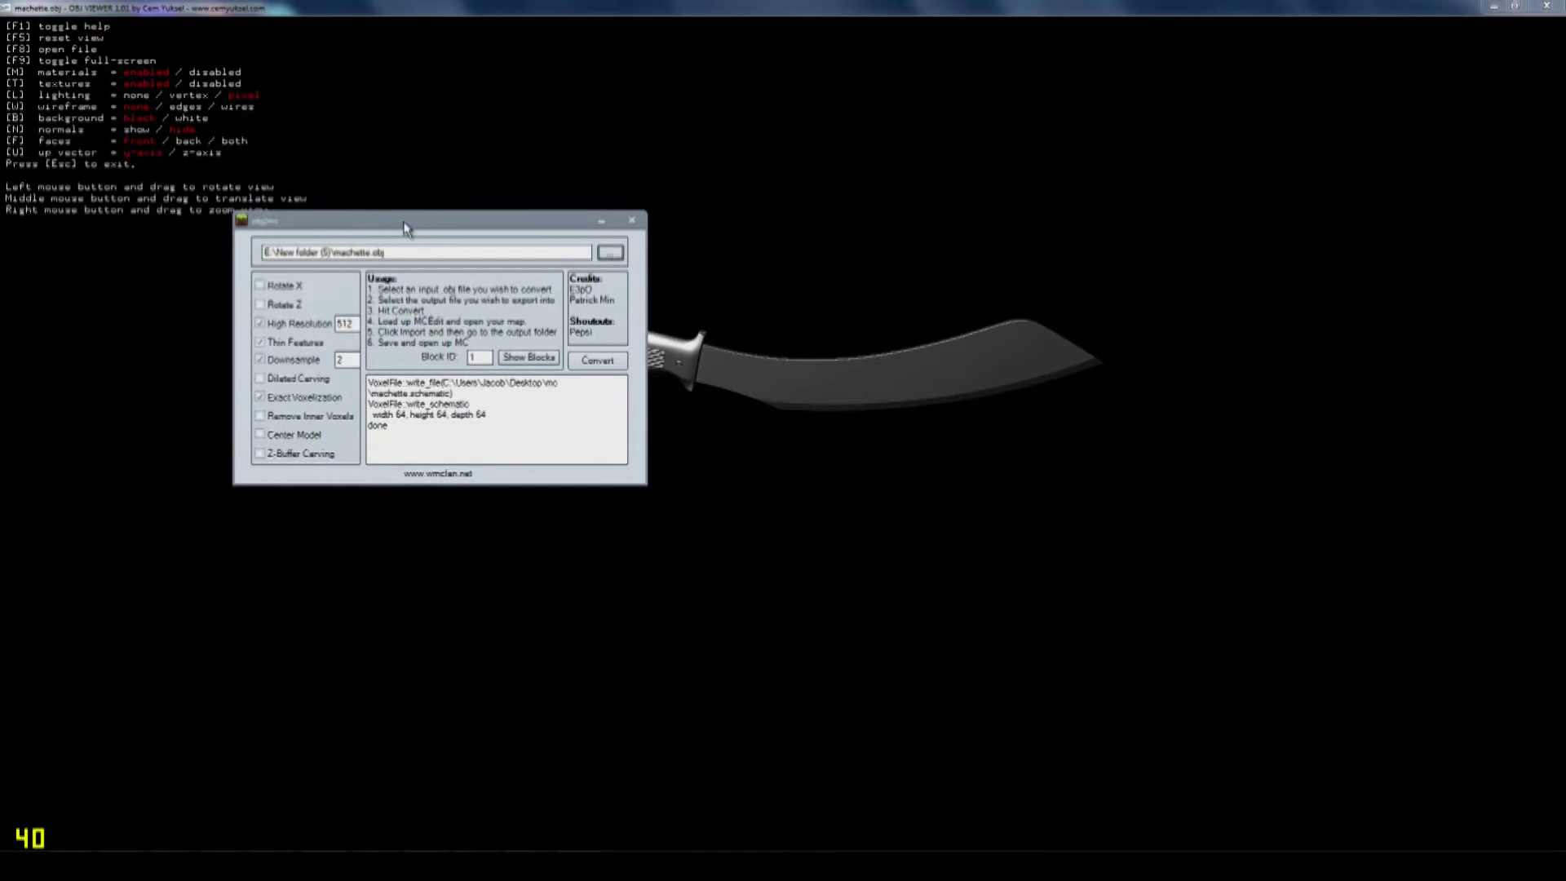
- Convert the model to machette.schematic and bring up the mc folder in Explorer
{"action": "left_click", "coordinate": [592, 365]}
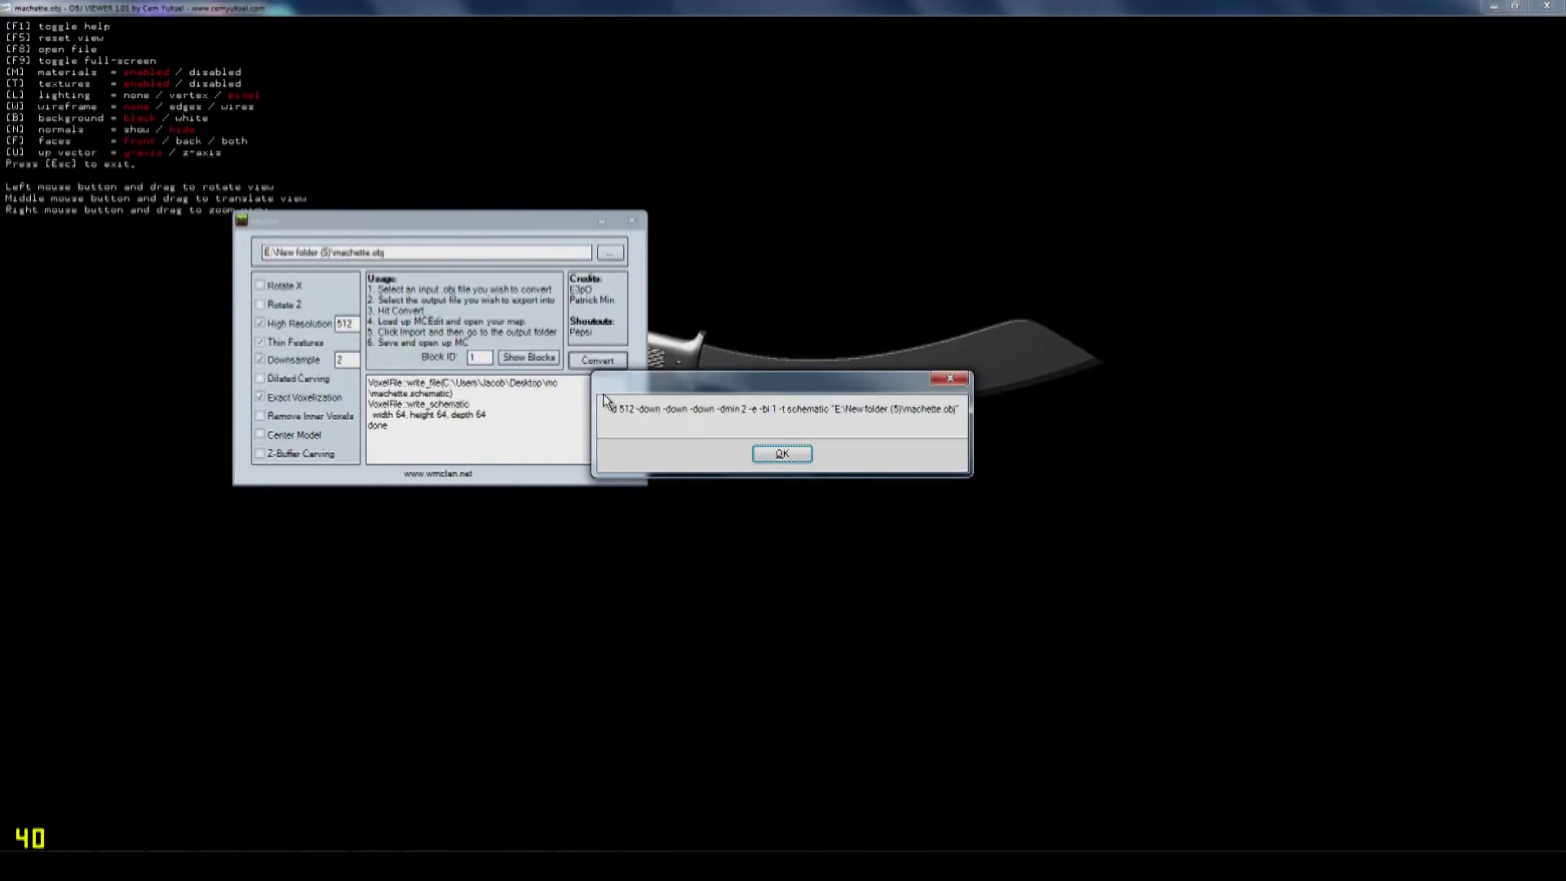
{"action": "left_click", "coordinate": [783, 454]}
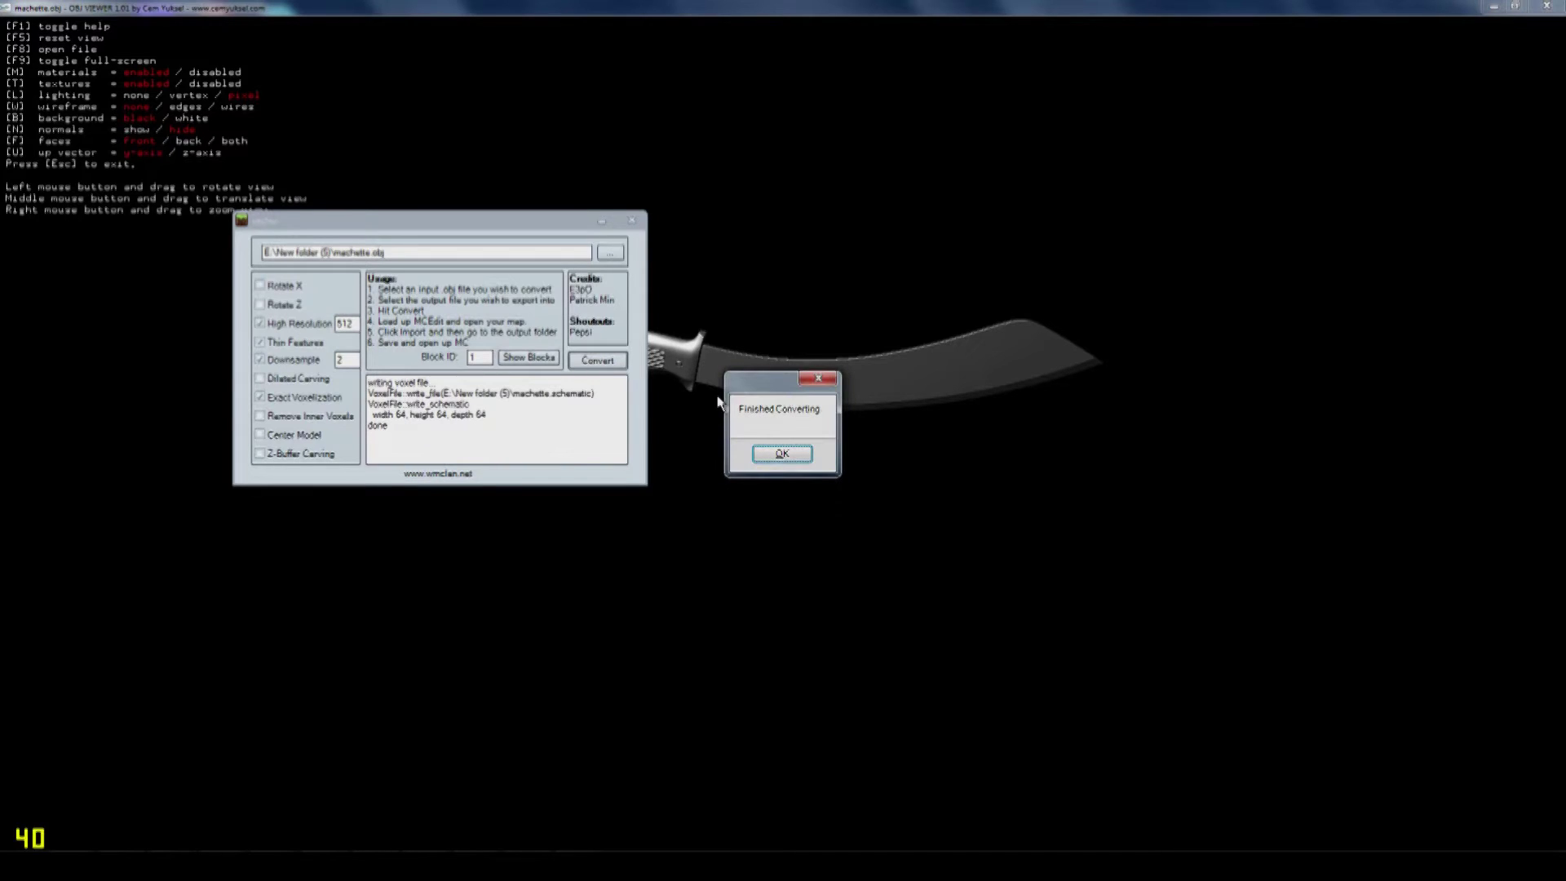
{"action": "left_click", "coordinate": [774, 458]}
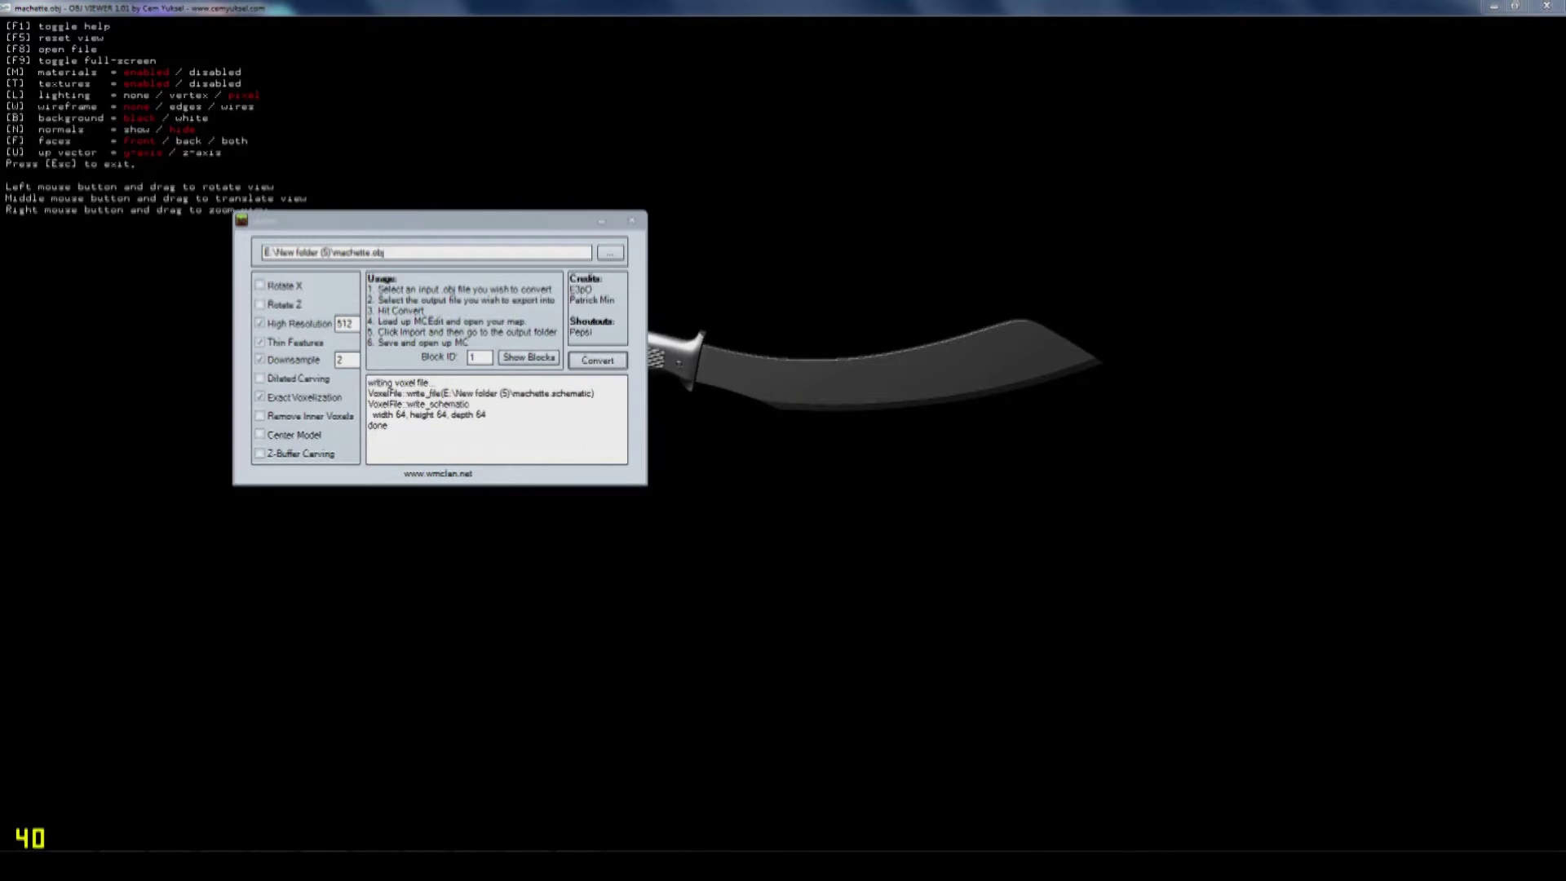
{"action": "mouse_move", "coordinate": [269, 866]}
{"action": "left_click", "coordinate": [375, 792]}
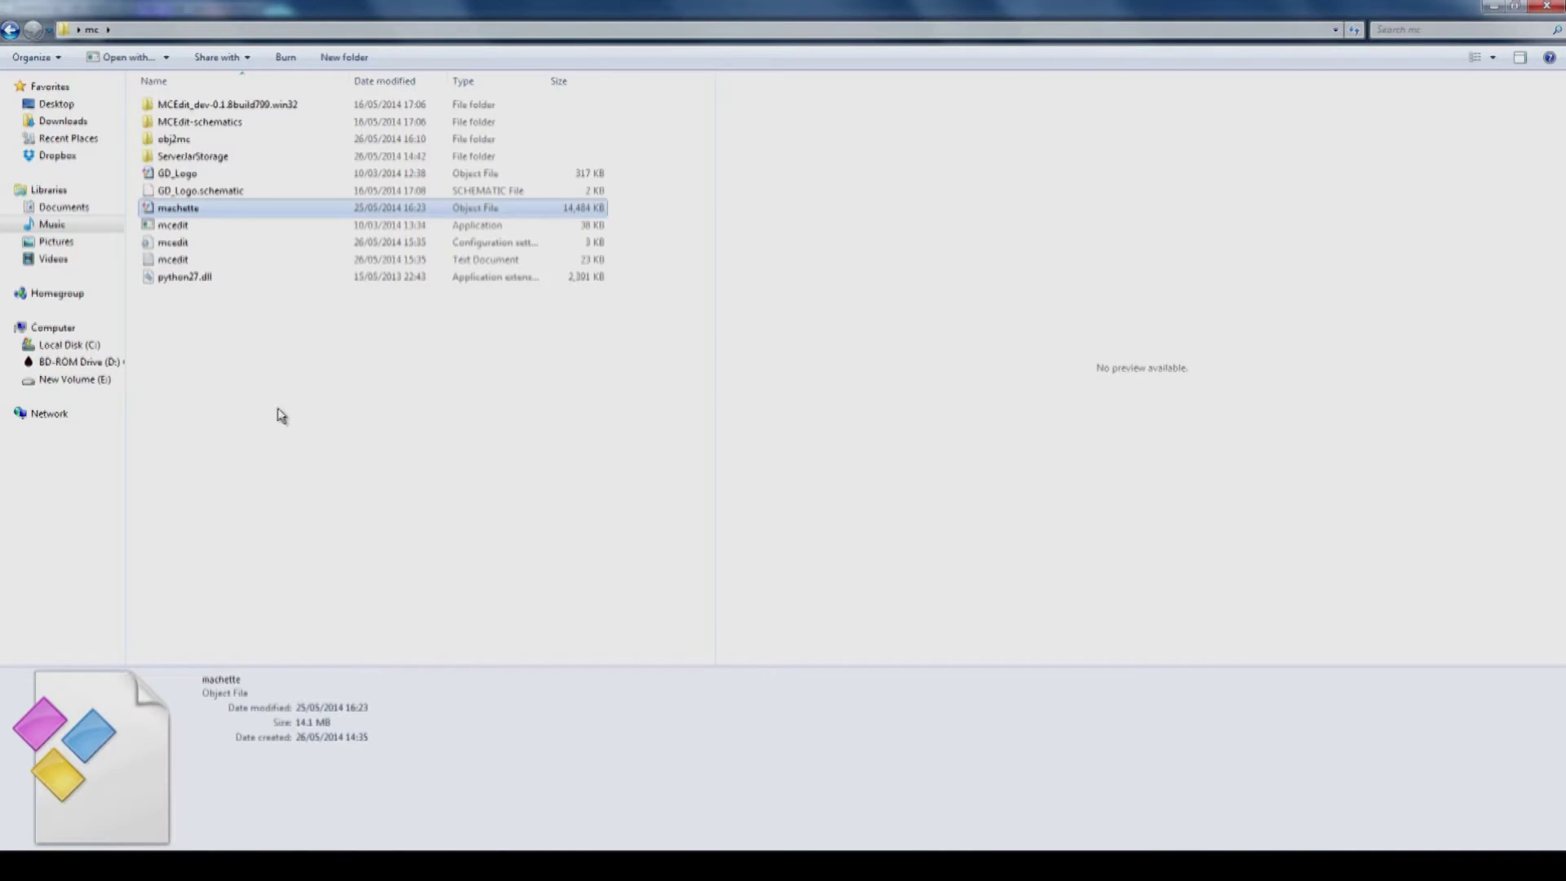
- Launch the mcedit application from the mc folder
{"action": "double_click", "coordinate": [185, 229]}
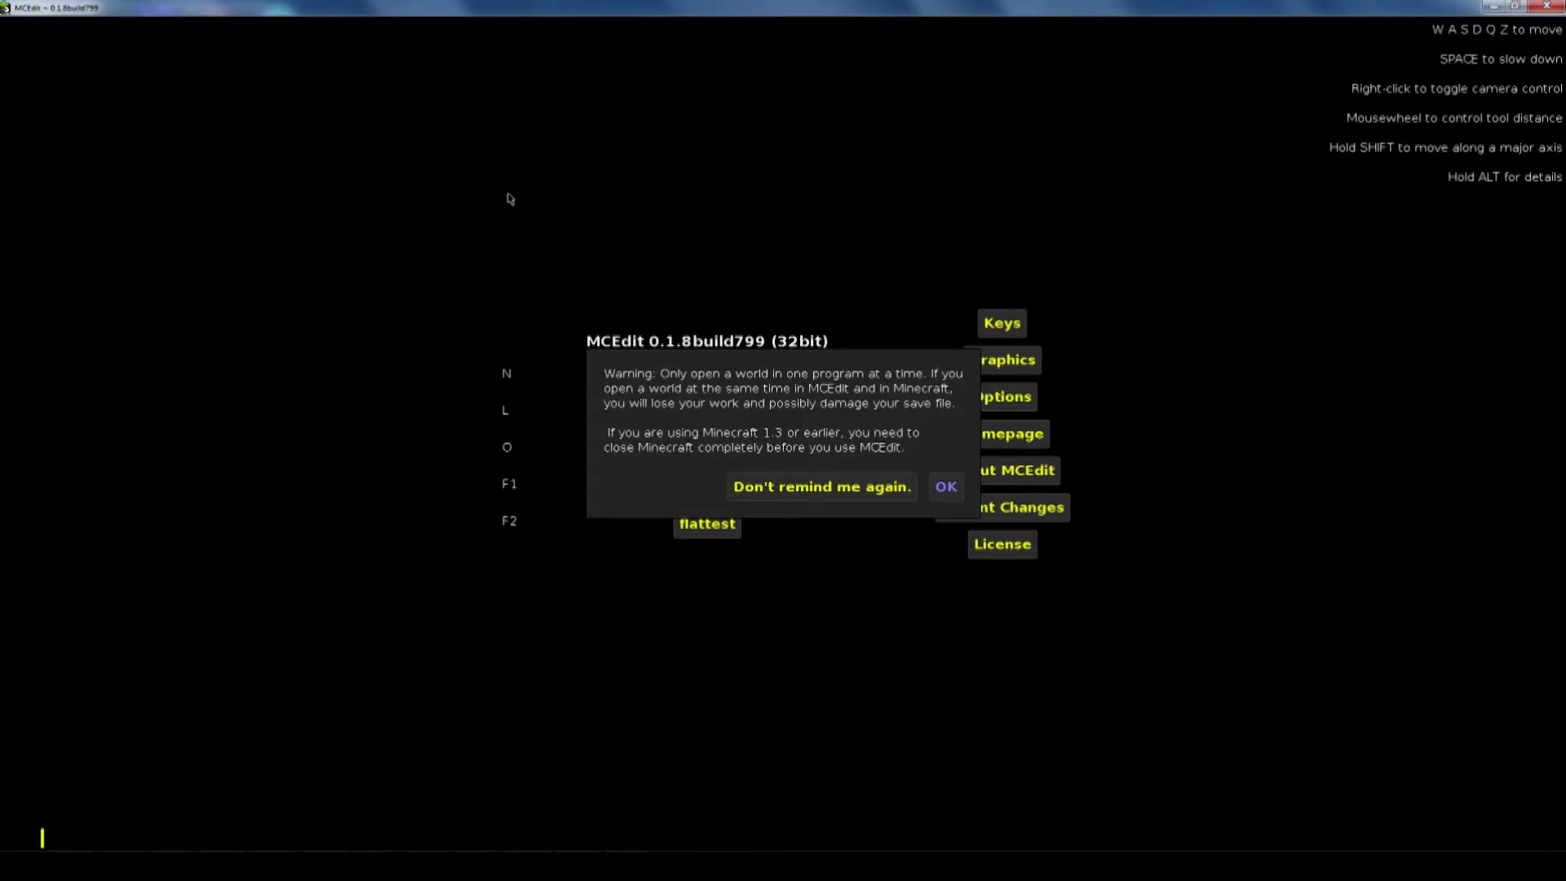
- Create a 16×16-chunk Creative world with the Flatland generator and save it as mymap
{"action": "left_click", "coordinate": [946, 487]}
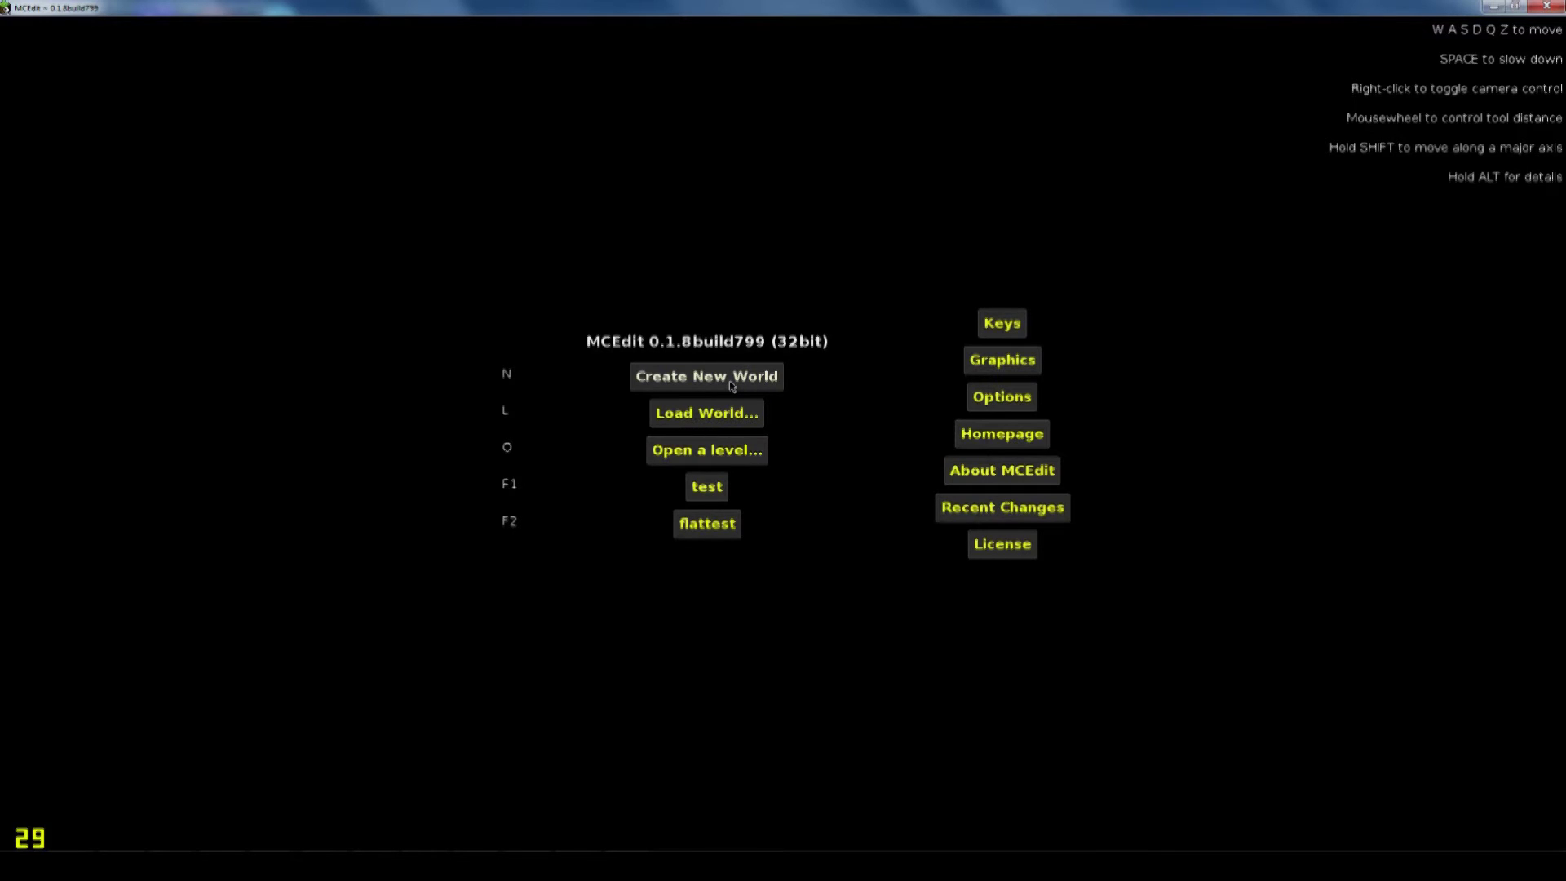
{"action": "left_click", "coordinate": [732, 377]}
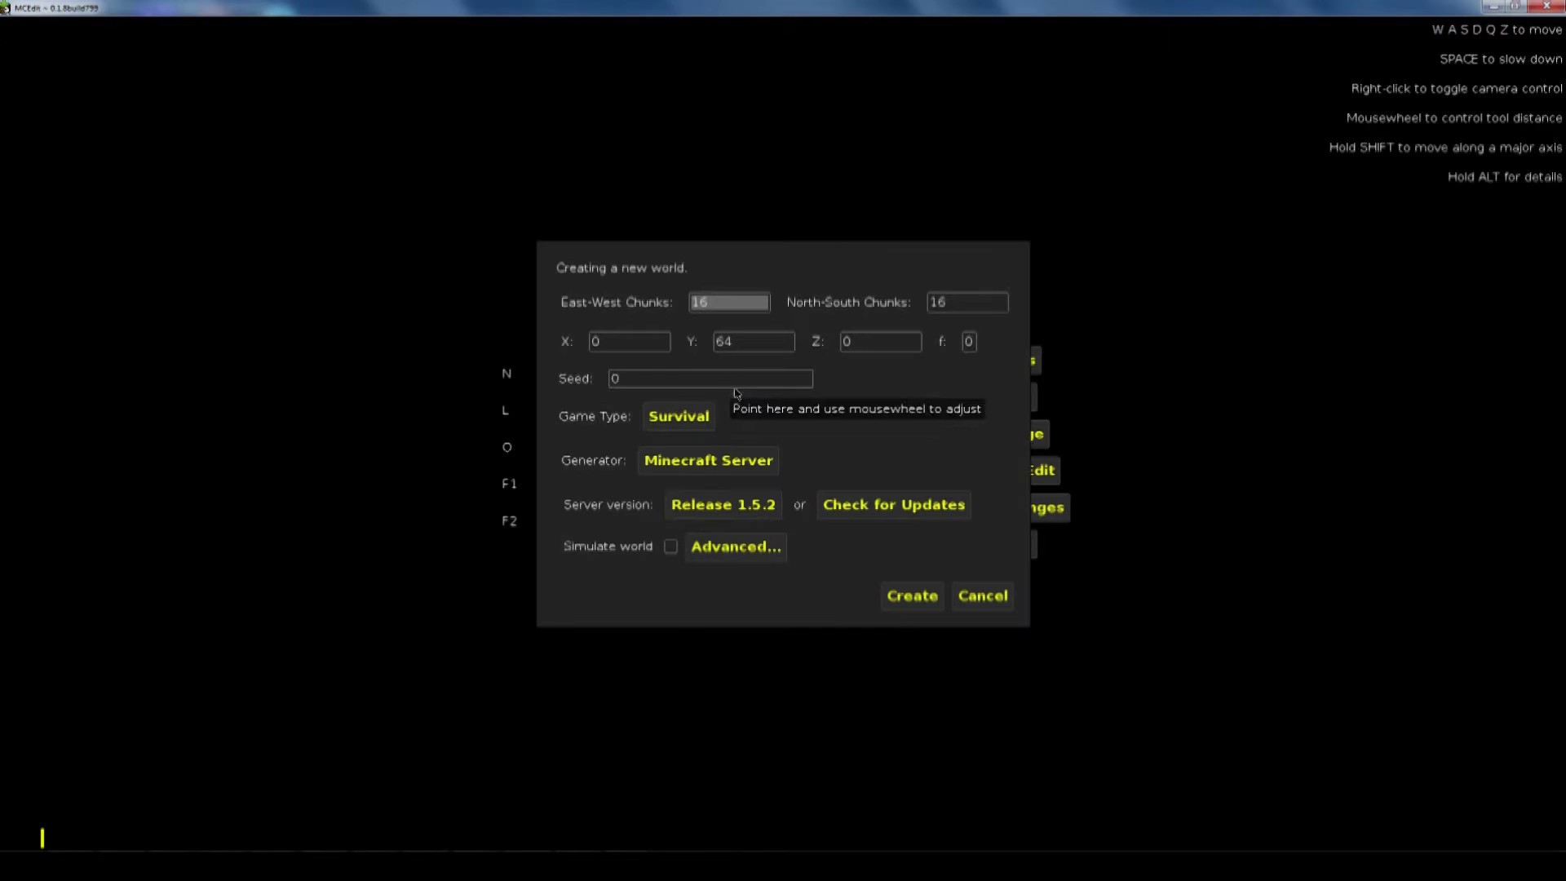
{"action": "left_click", "coordinate": [691, 417]}
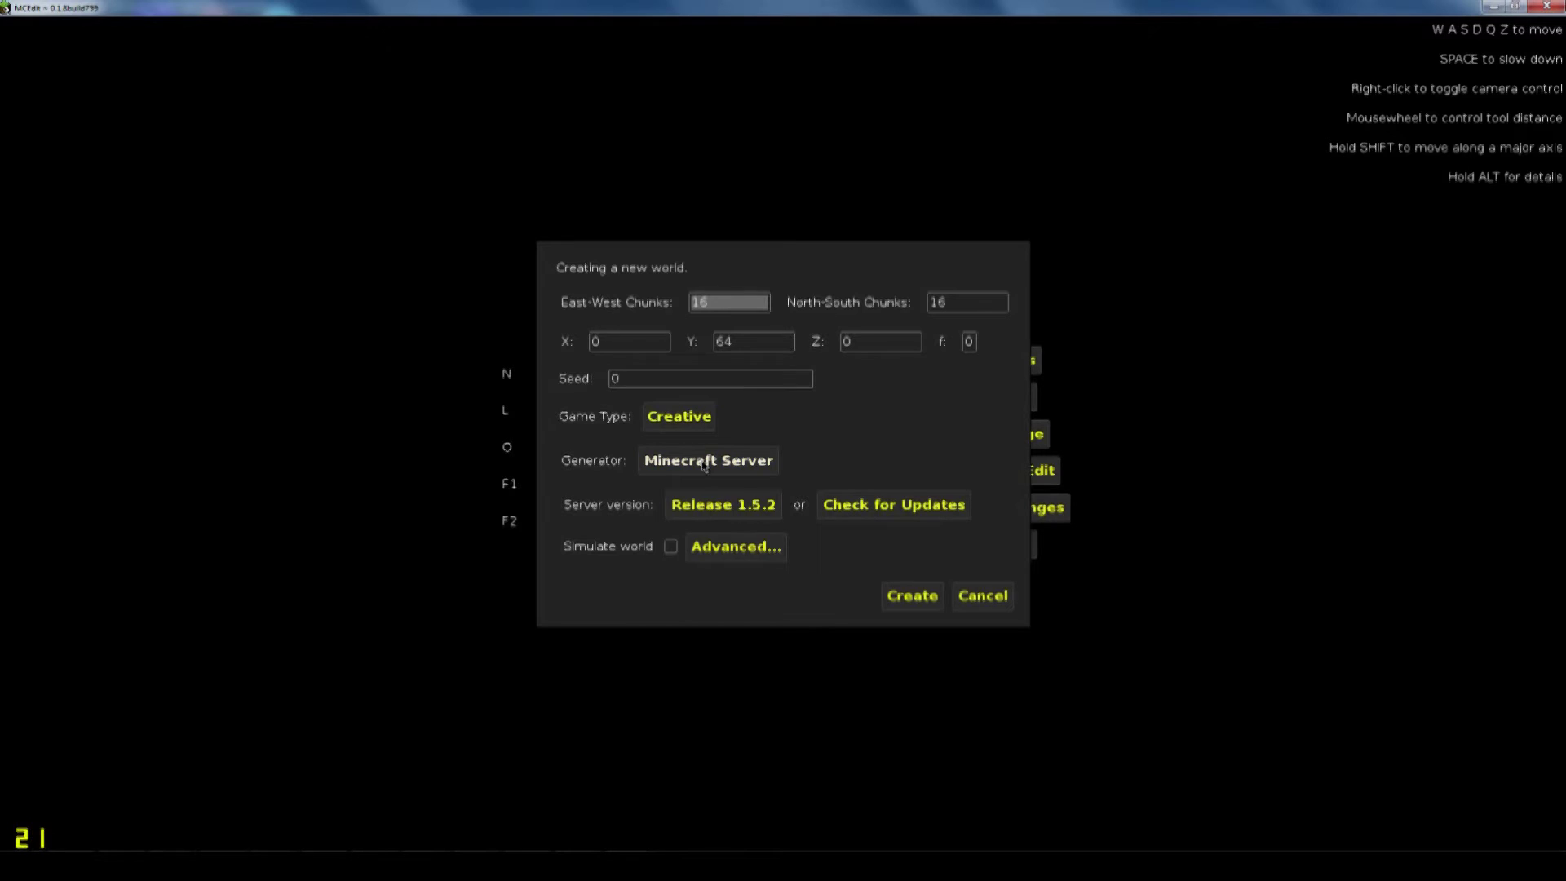
{"action": "left_click", "coordinate": [707, 466]}
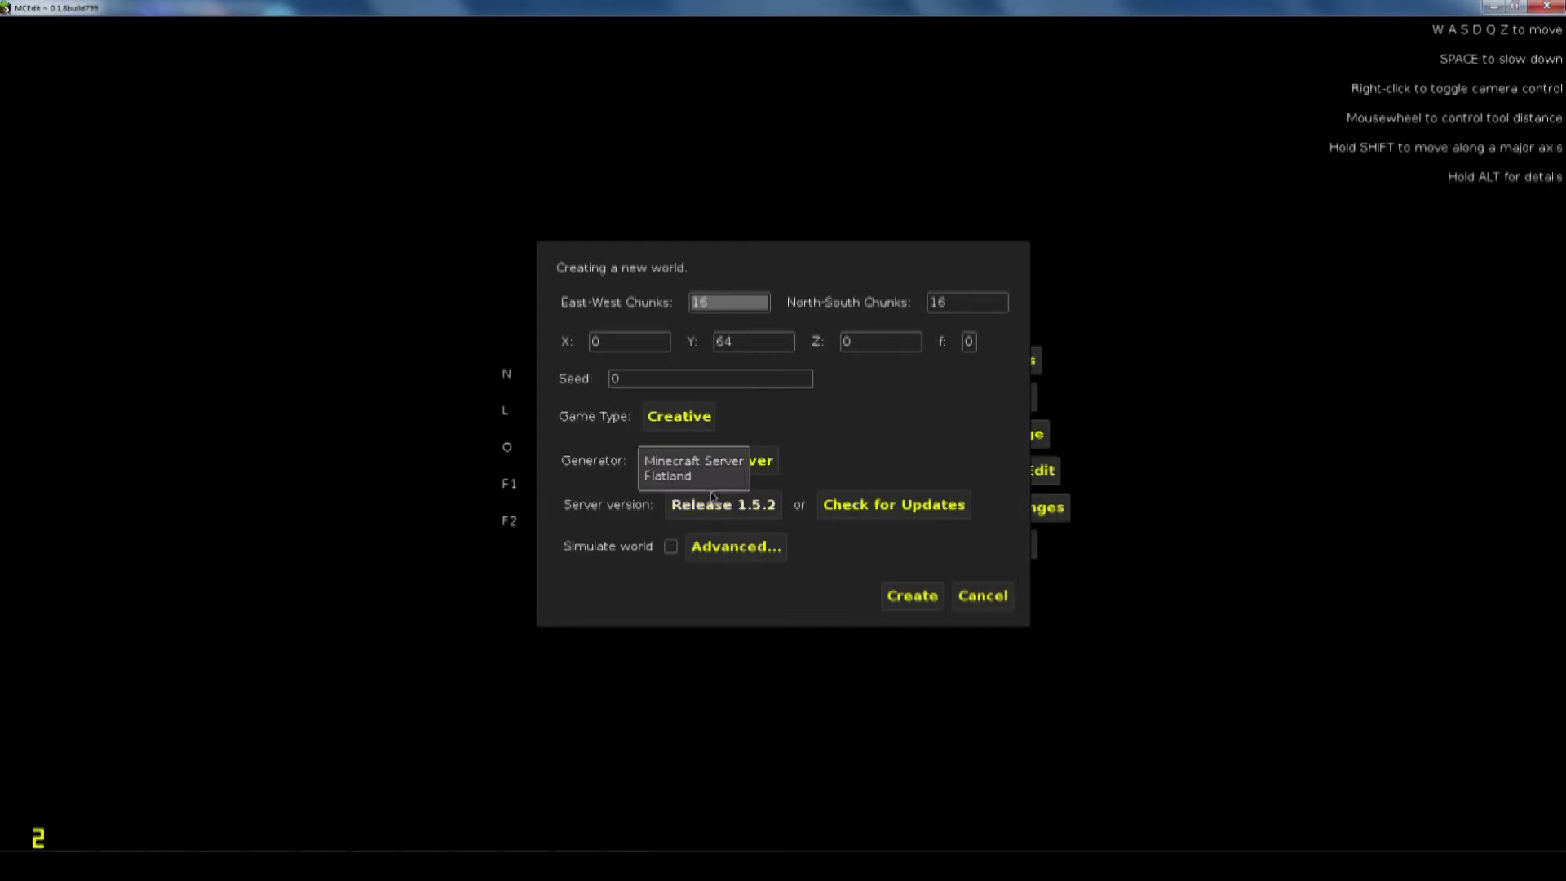
{"action": "left_click", "coordinate": [710, 483]}
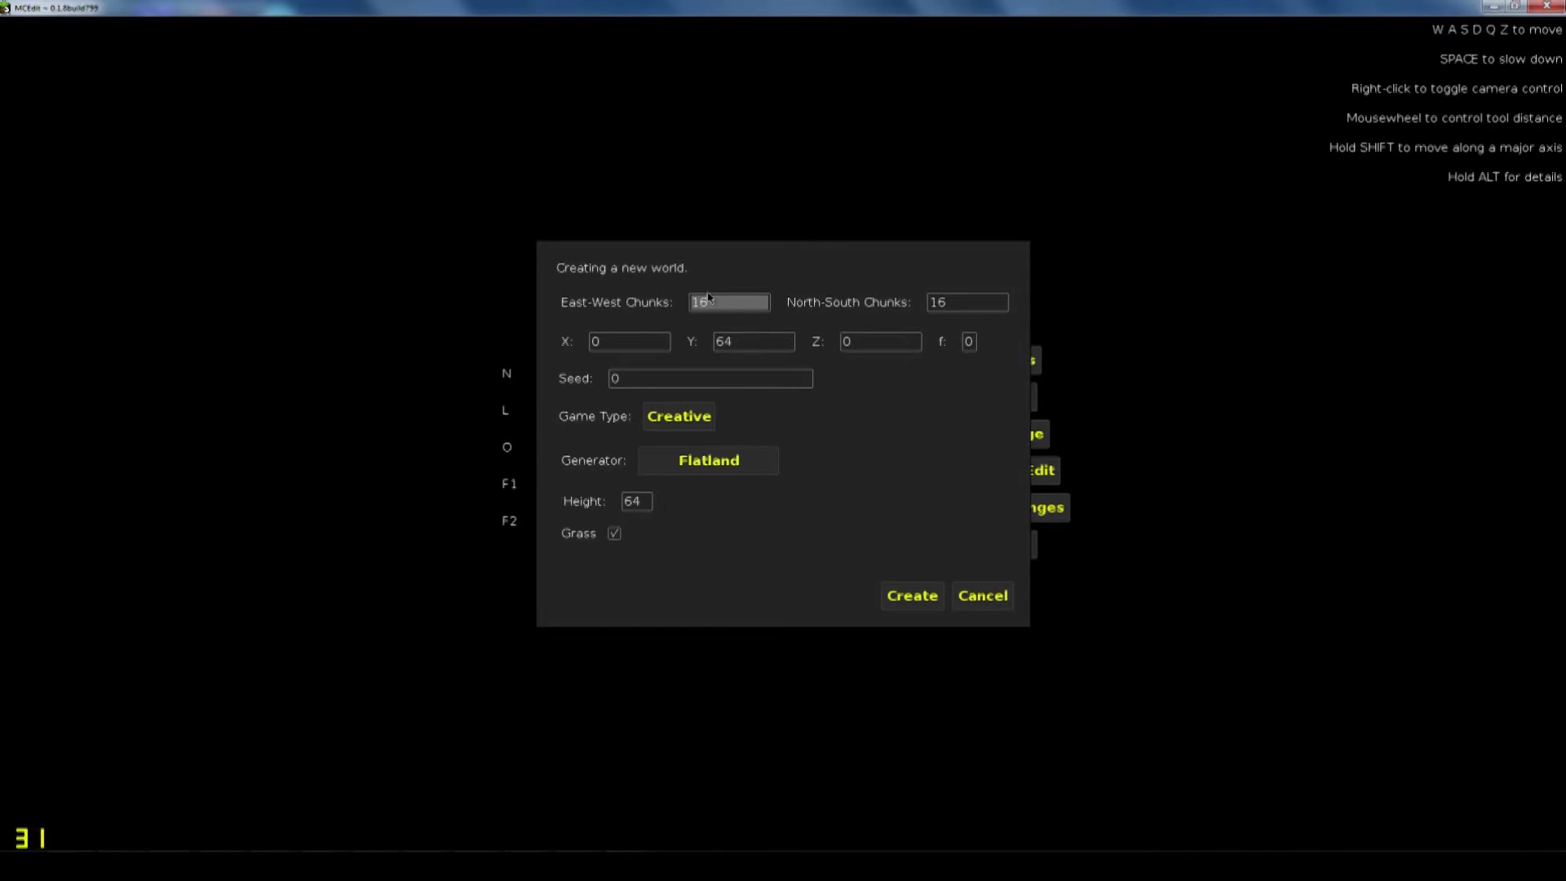
{"action": "left_click", "coordinate": [905, 598]}
{"action": "left_click", "coordinate": [808, 589]}
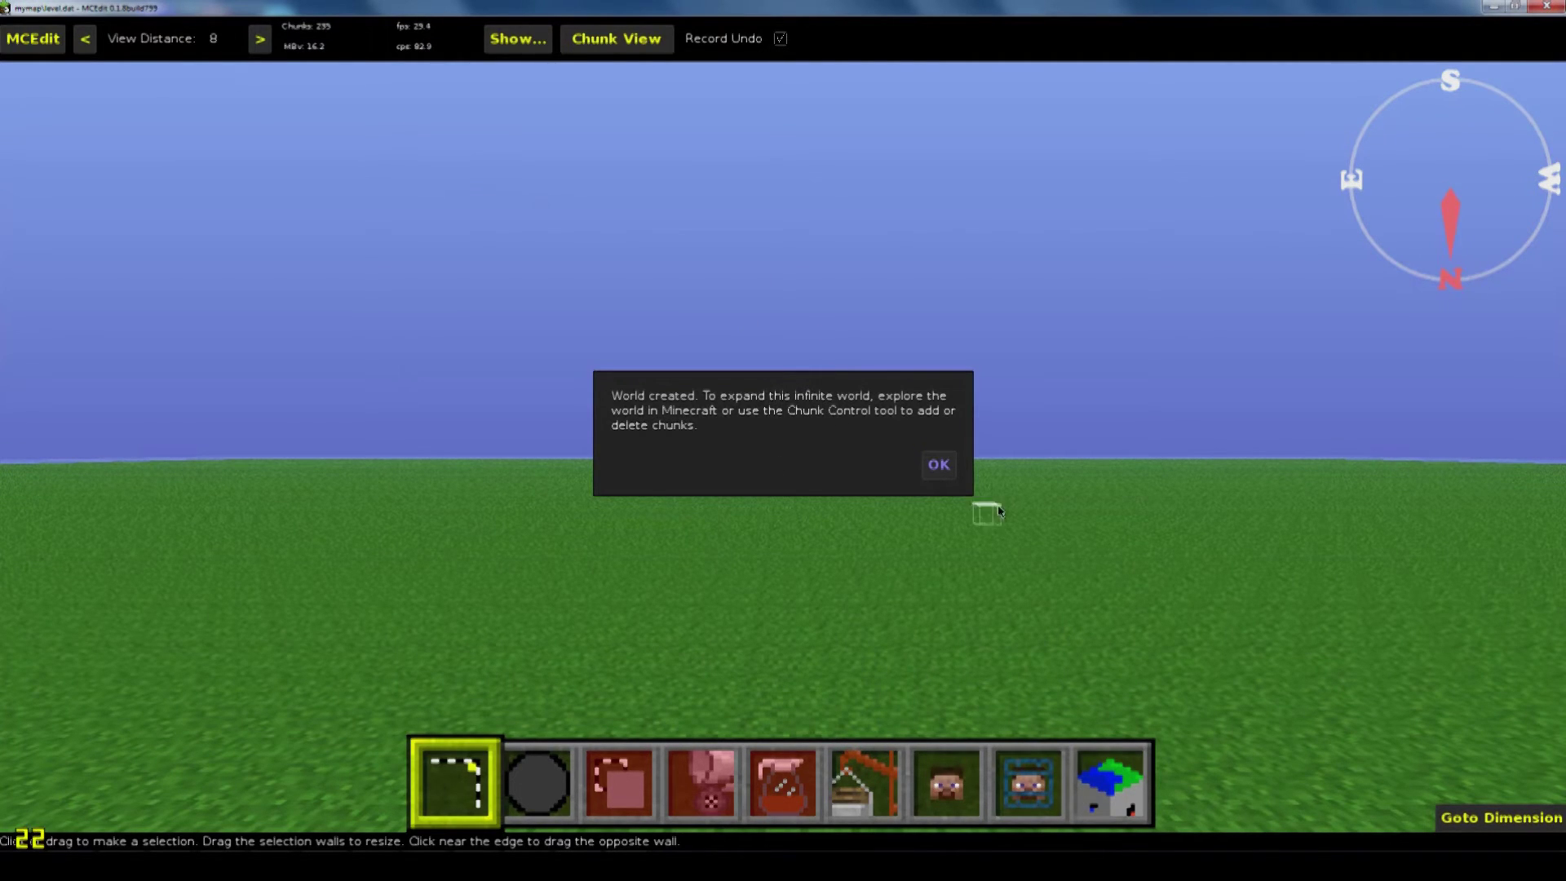
- Open the schematic import browser and navigate to the E: drive
{"action": "left_click", "coordinate": [938, 464]}
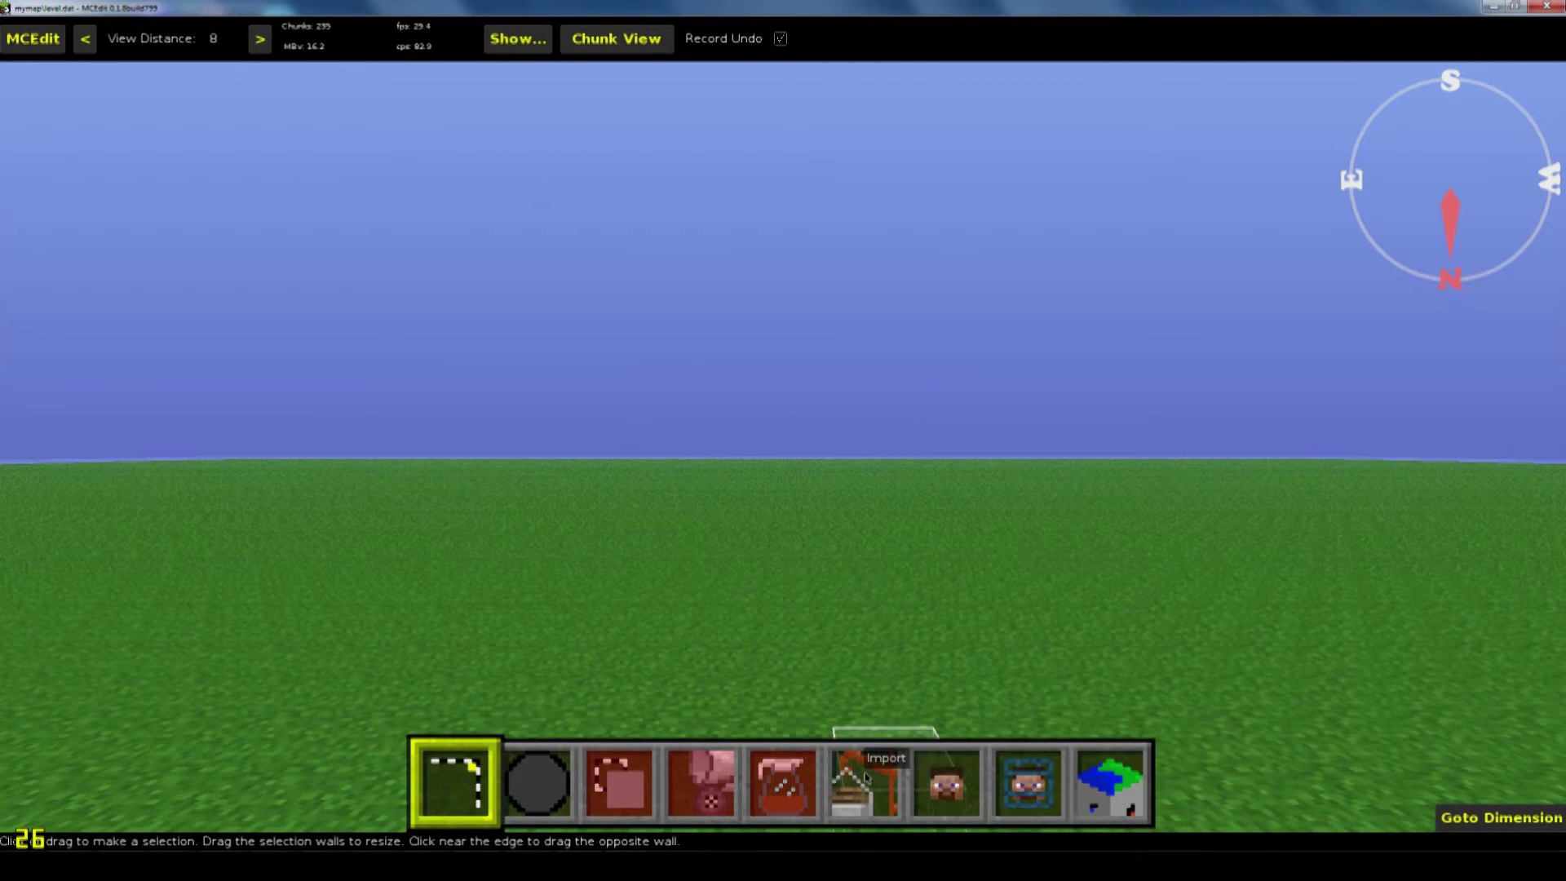
{"action": "left_click", "coordinate": [866, 782]}
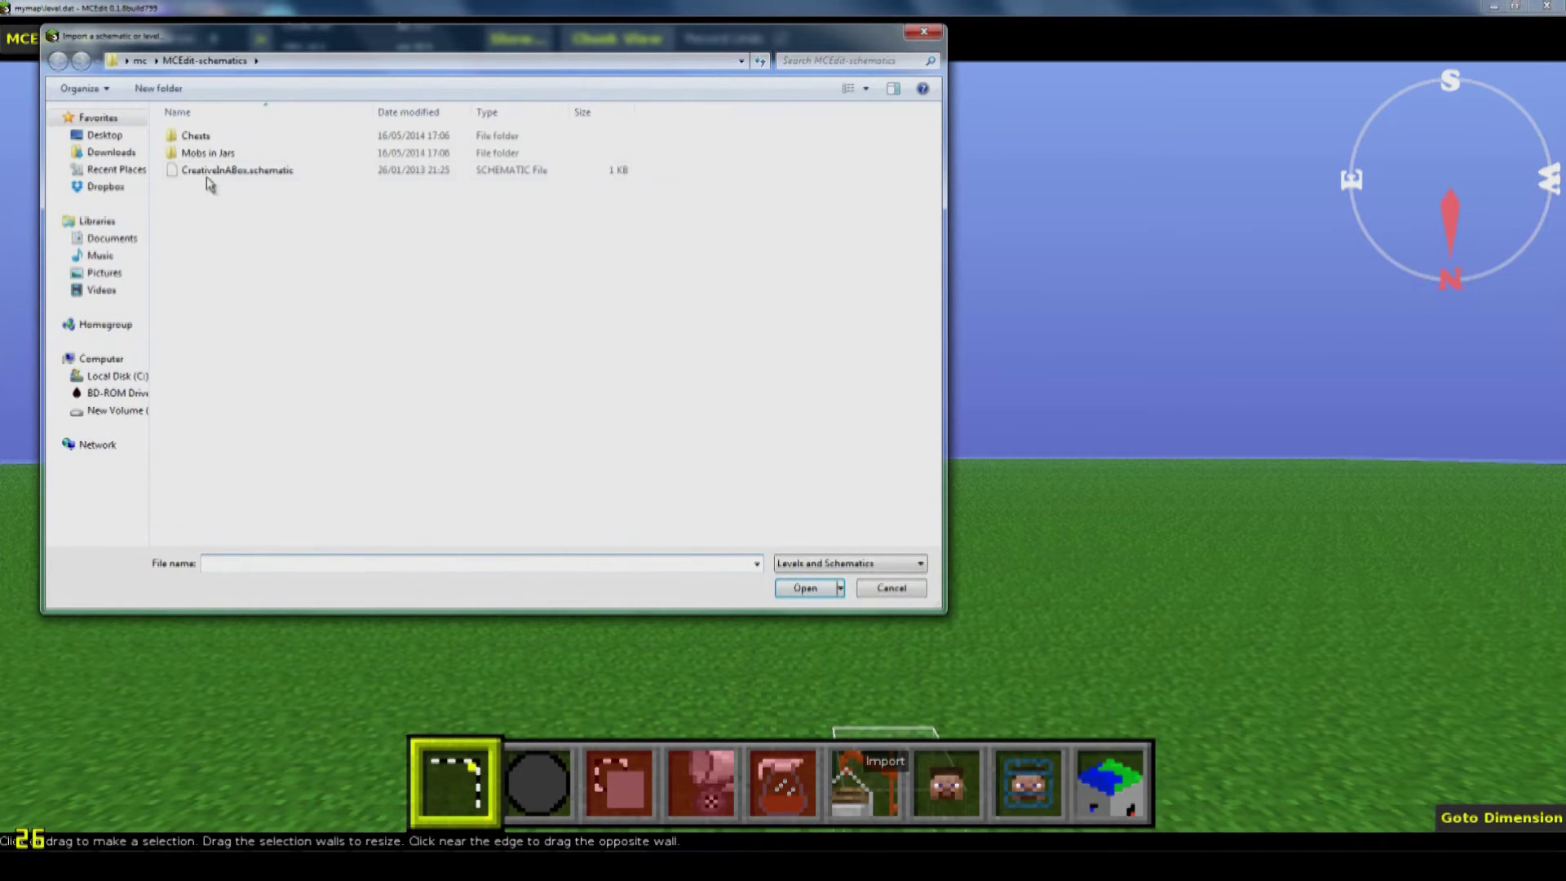
{"action": "left_click", "coordinate": [141, 60]}
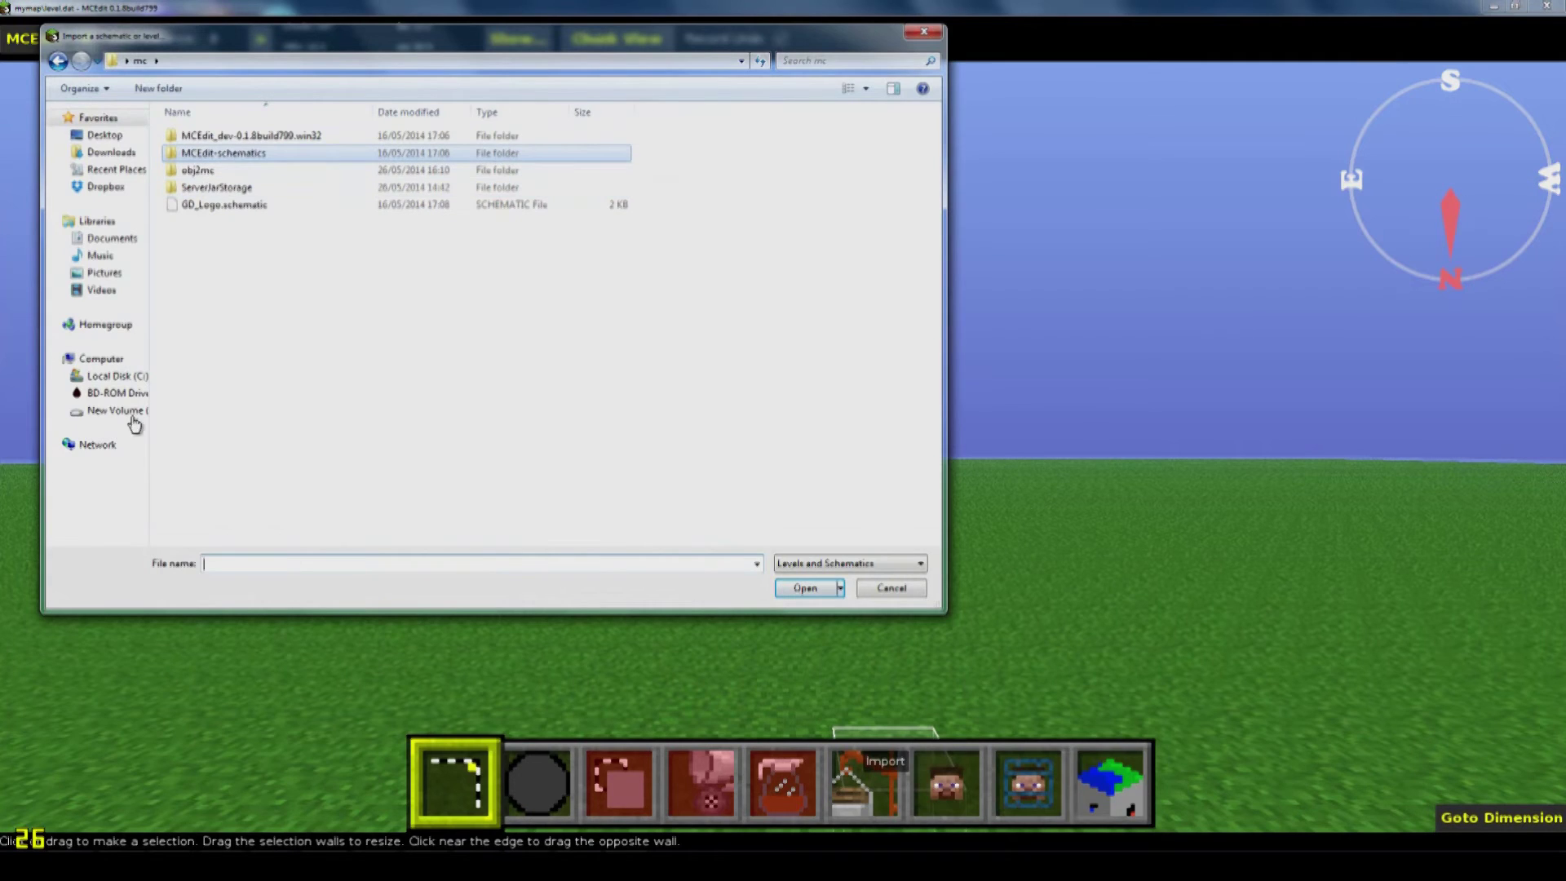
{"action": "left_click", "coordinate": [122, 410]}
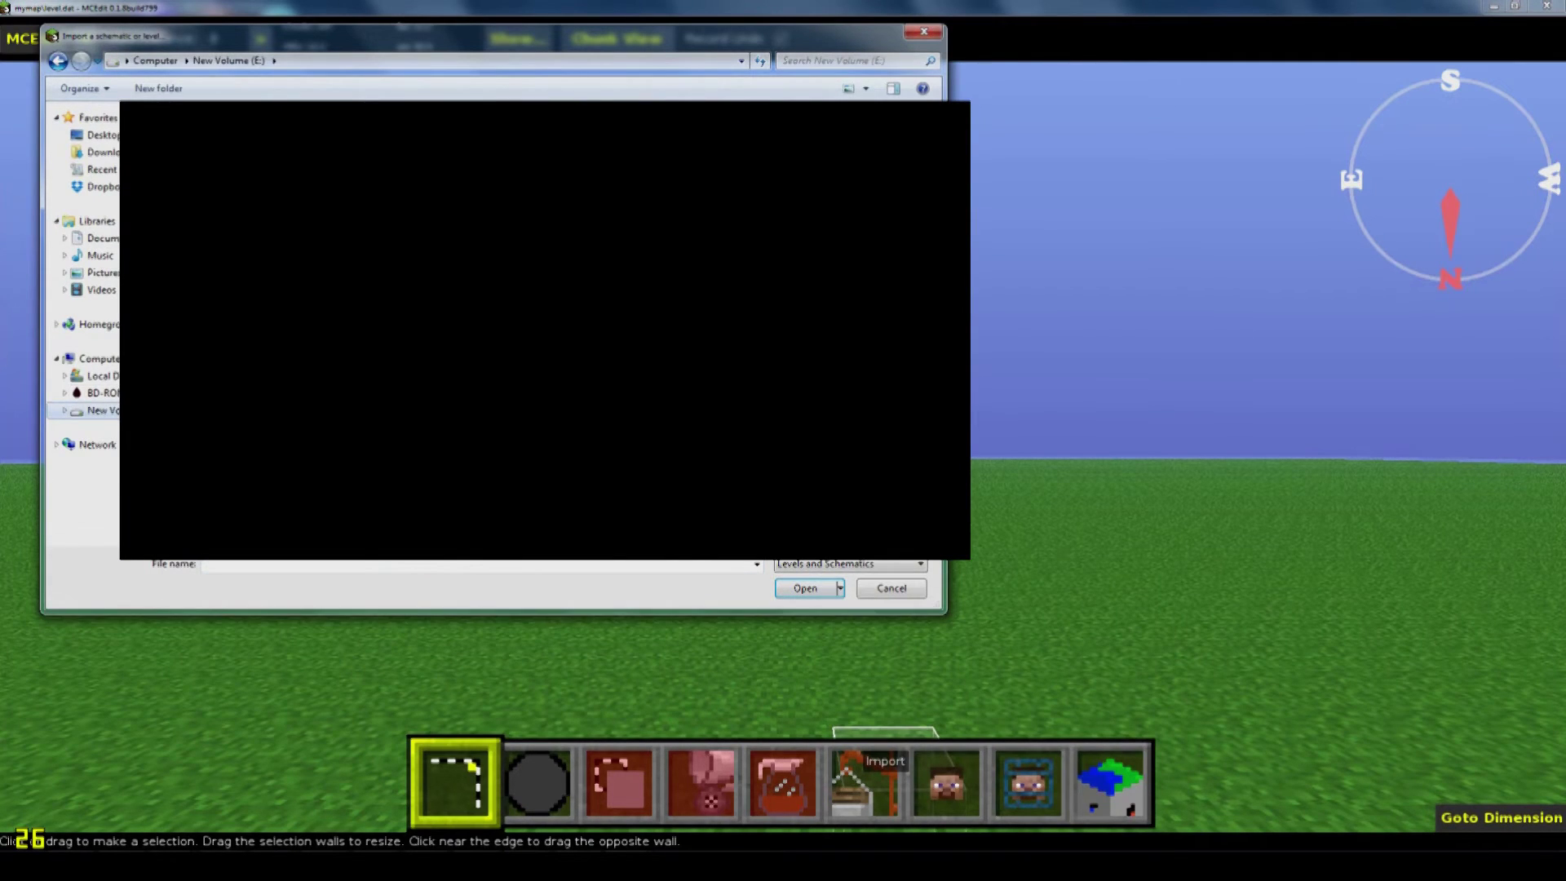
- Import machette.schematic from New folder (5) and place it on the grass
{"action": "key", "text": "Return"}
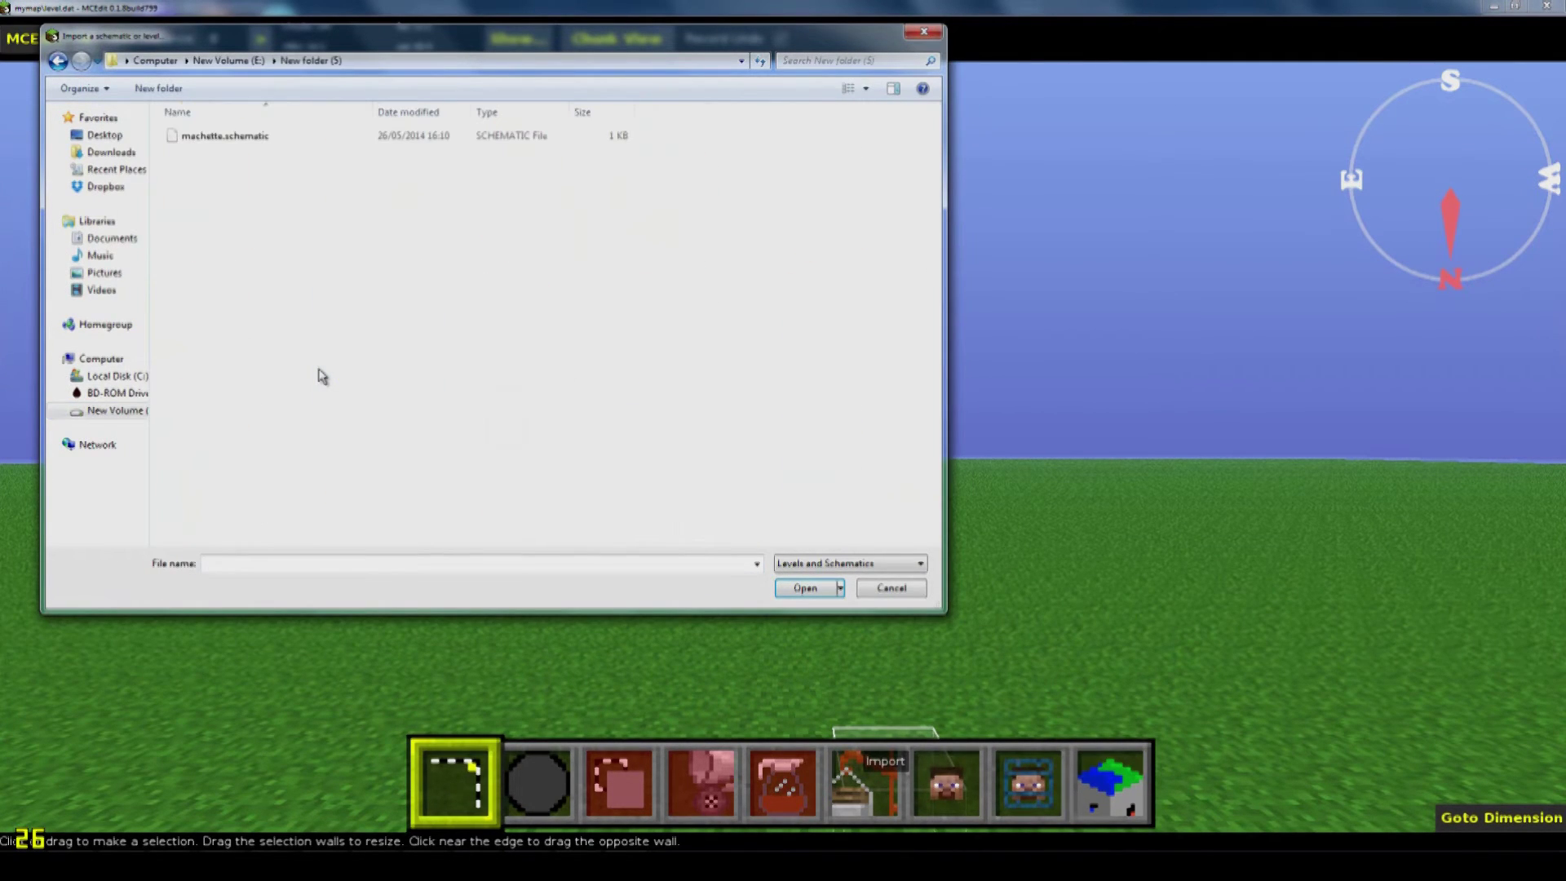
{"action": "double_click", "coordinate": [255, 139]}
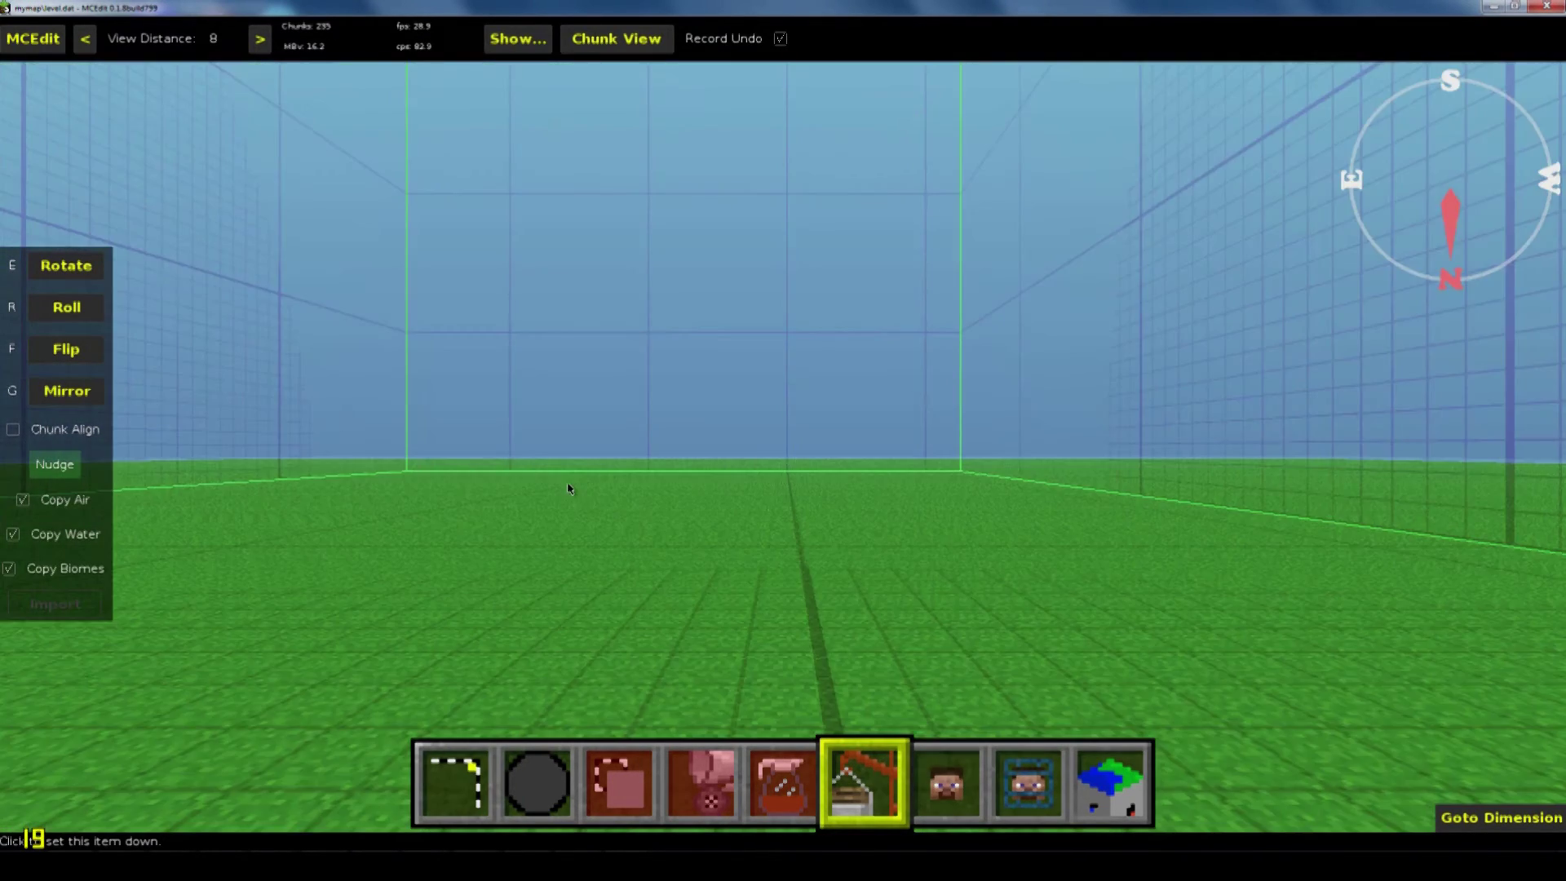
{"action": "left_click", "coordinate": [569, 490]}
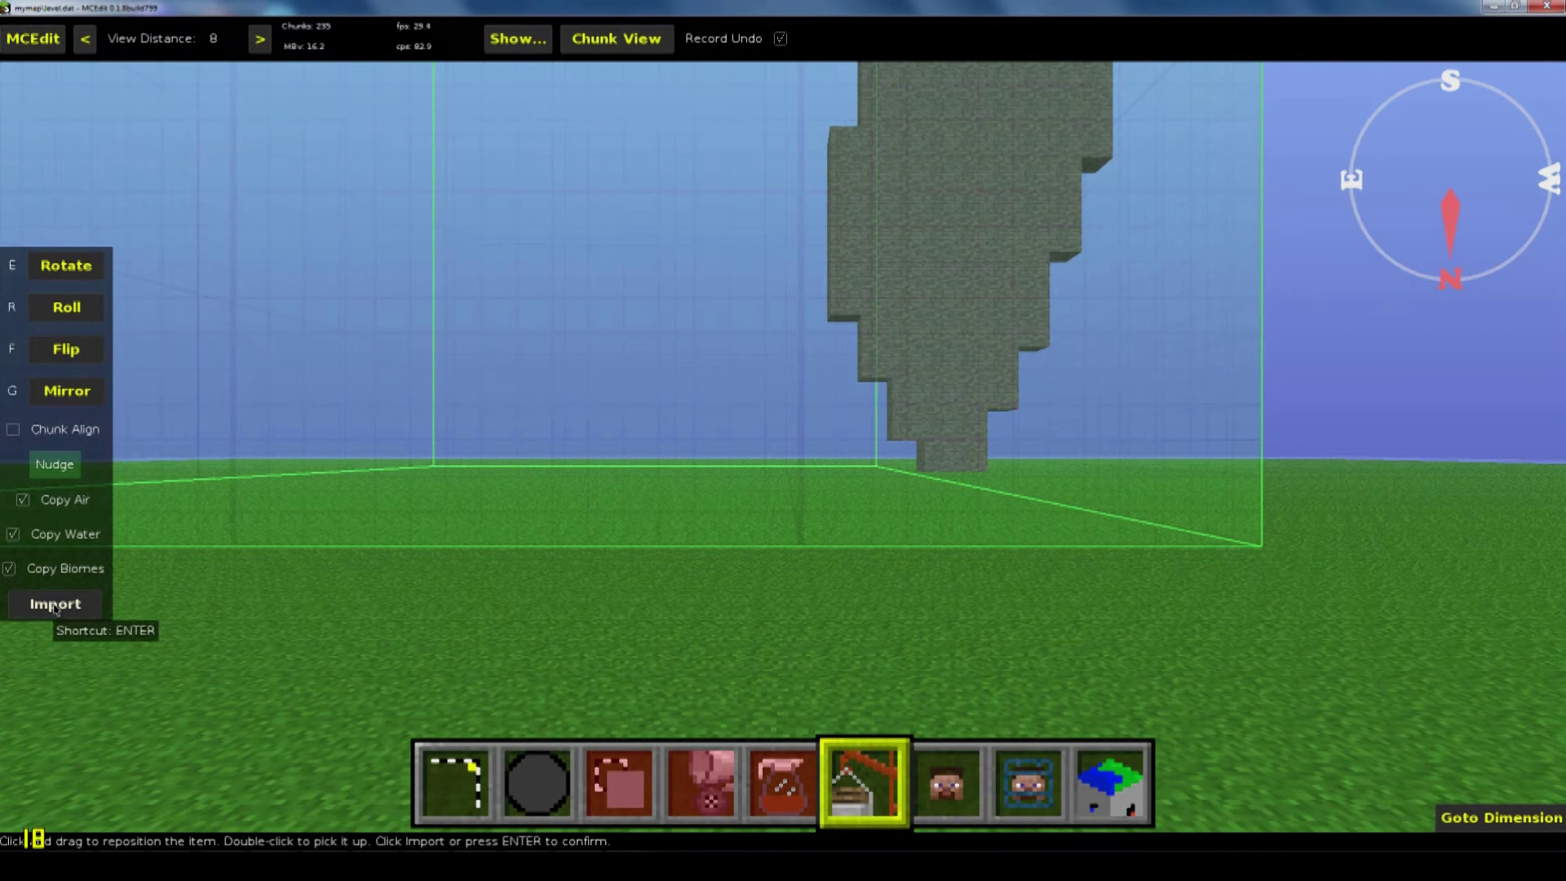
{"action": "left_click", "coordinate": [55, 605]}
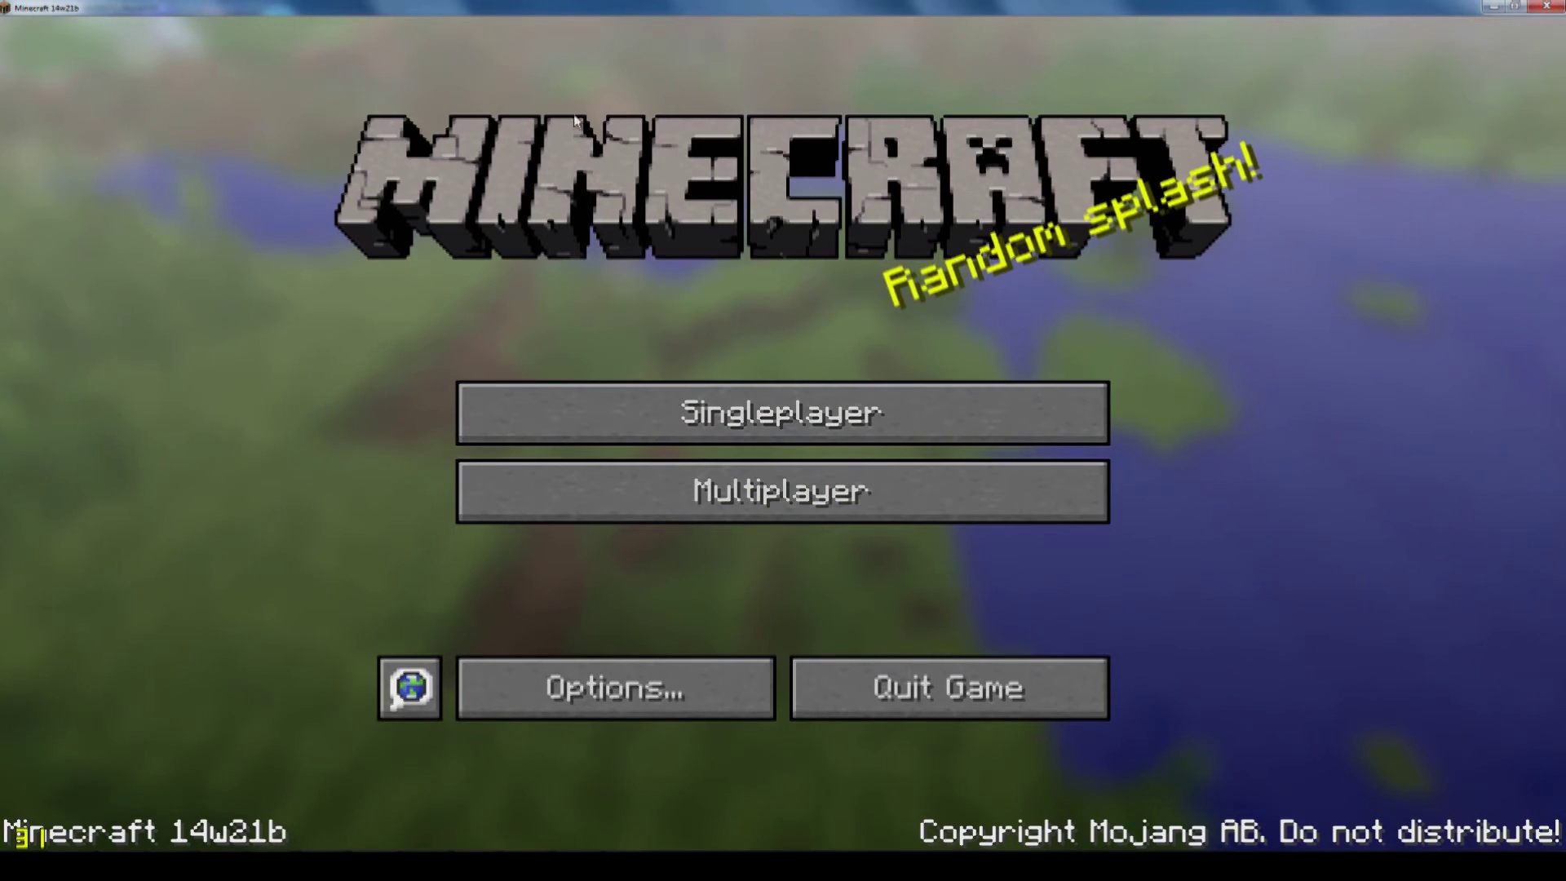
- Start the mymap world from the Singleplayer world list
{"action": "left_click", "coordinate": [722, 420]}
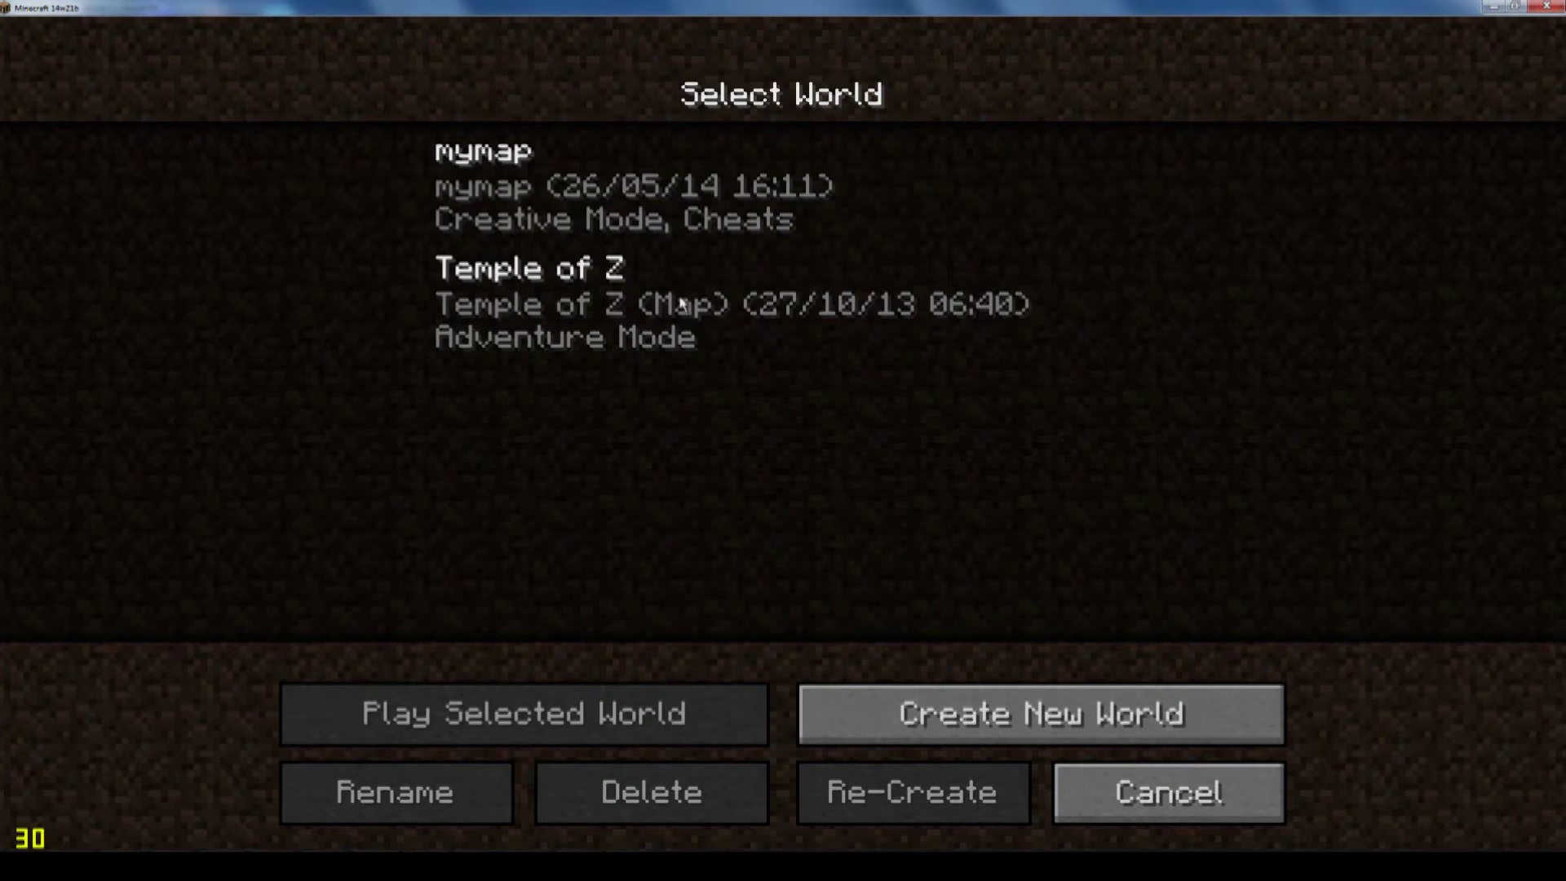
{"action": "left_click", "coordinate": [649, 214]}
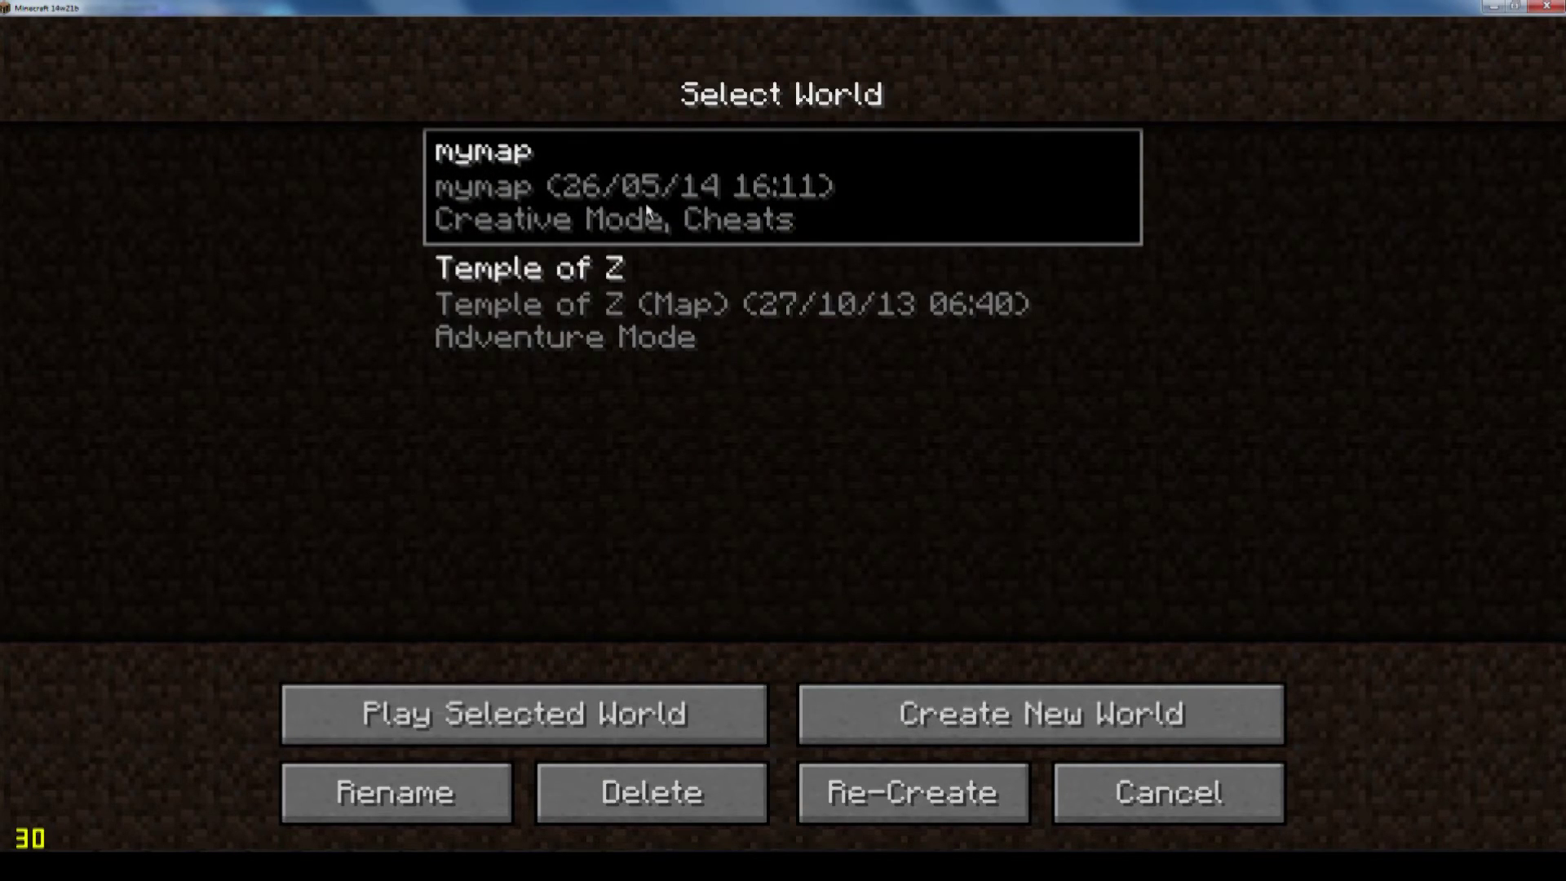
{"action": "left_click", "coordinate": [605, 706]}
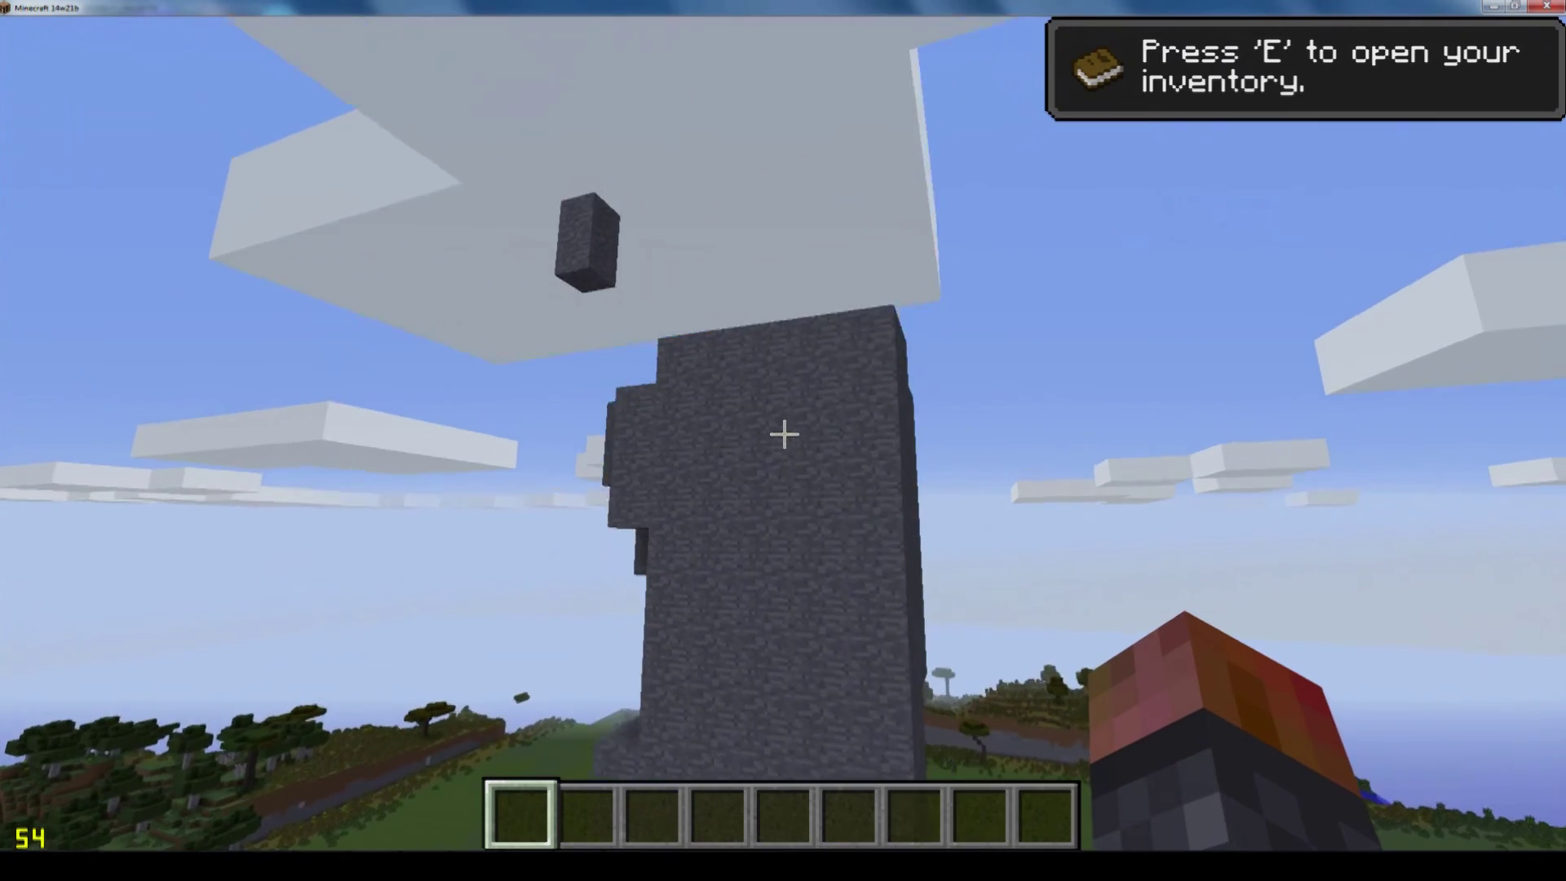
- Fly up, around and back from the stone machete to view it from all sides
{"action": "key", "text": "space"}
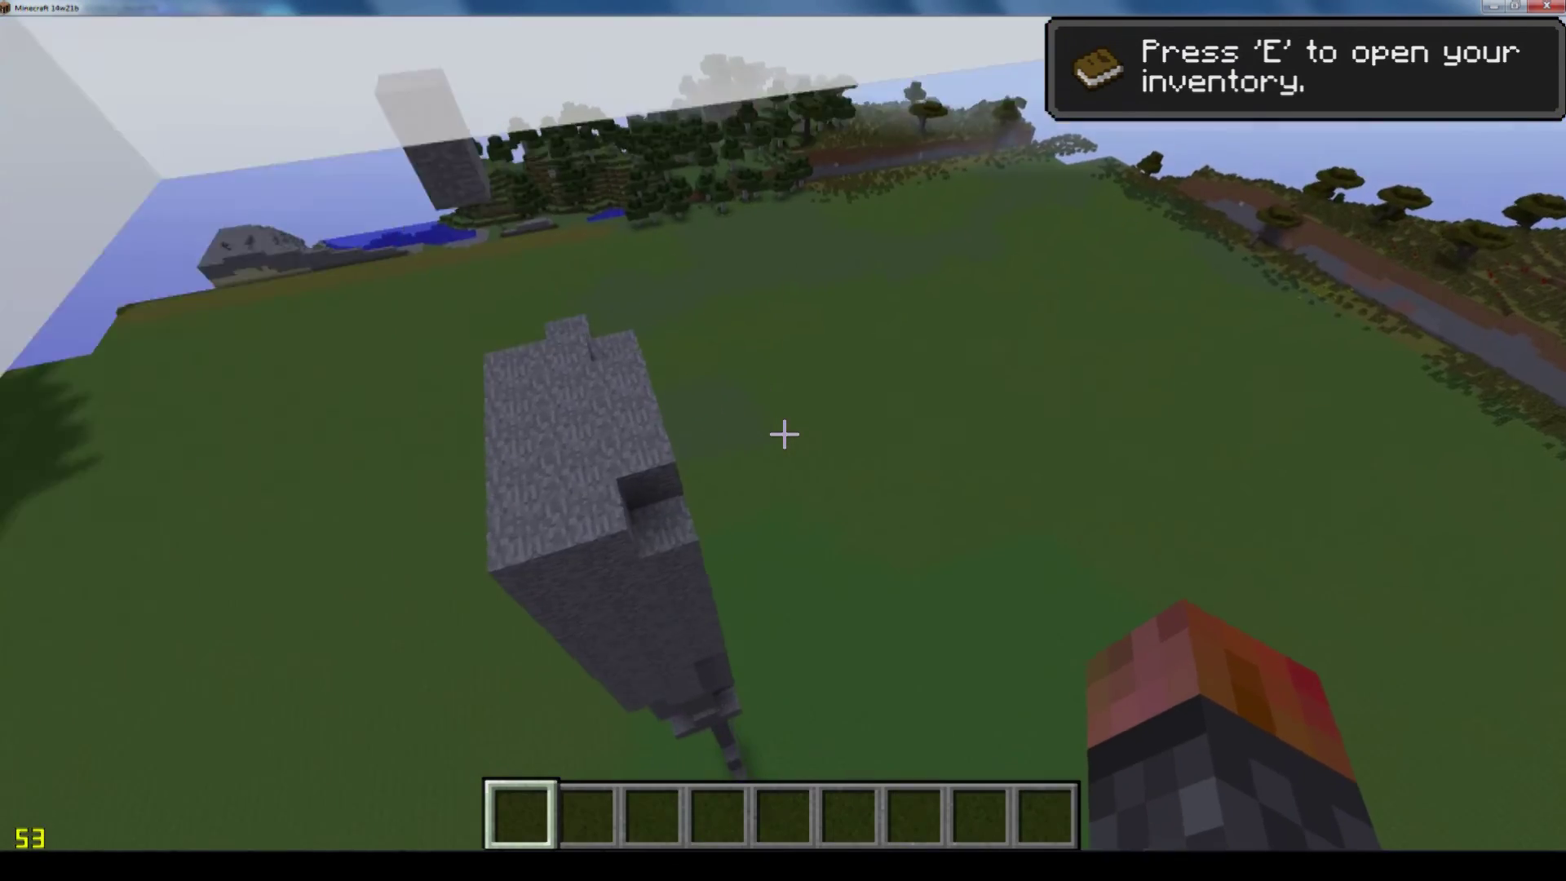
{"action": "key", "text": "w"}
{"action": "key", "text": "w"}
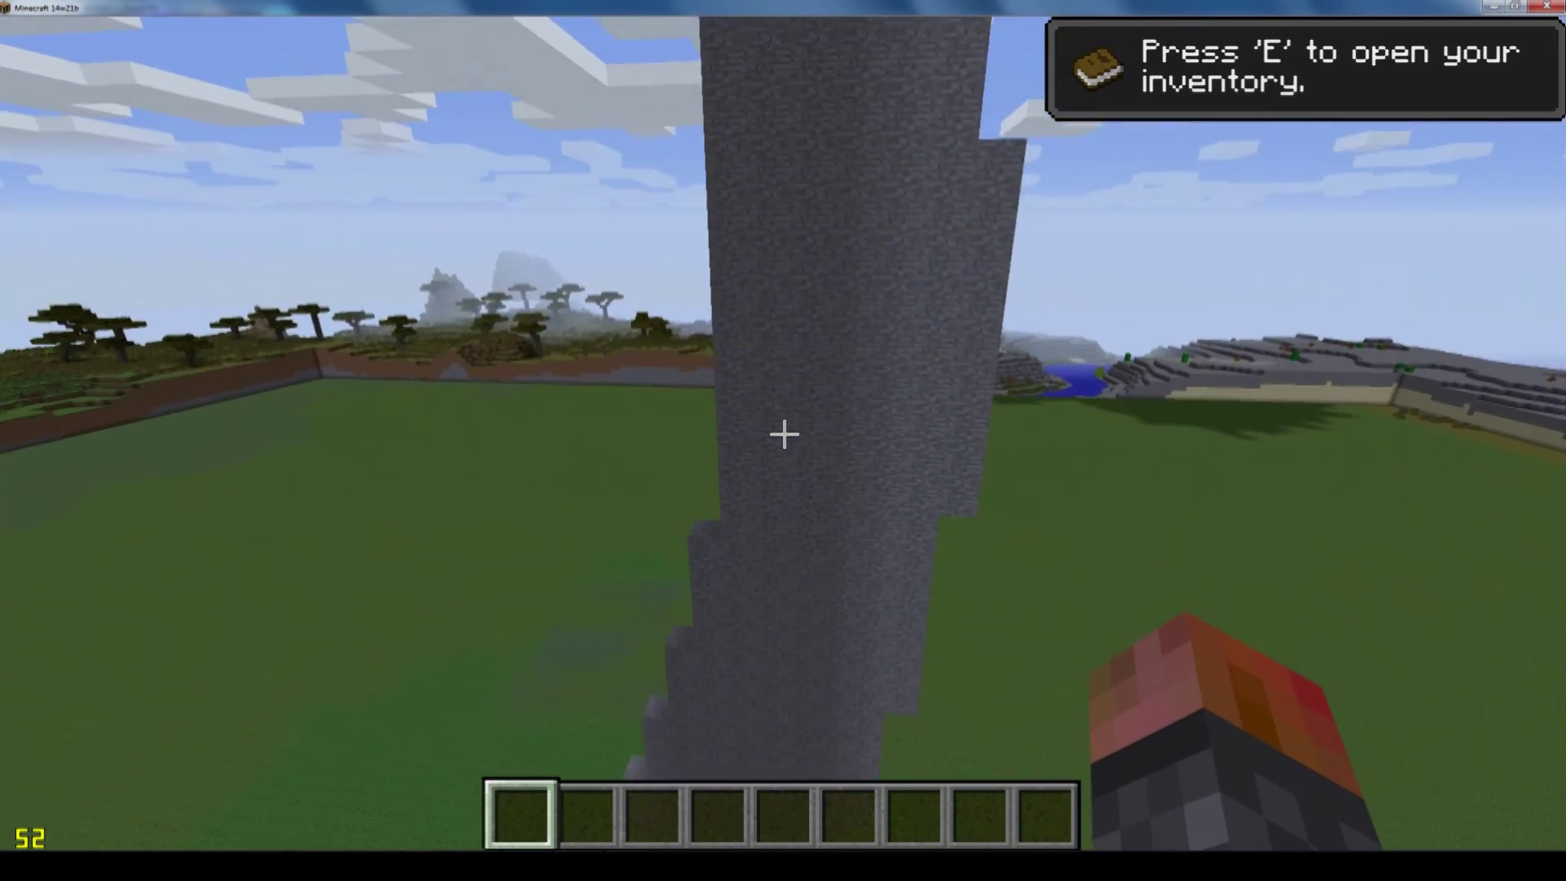
{"action": "key", "text": "d"}
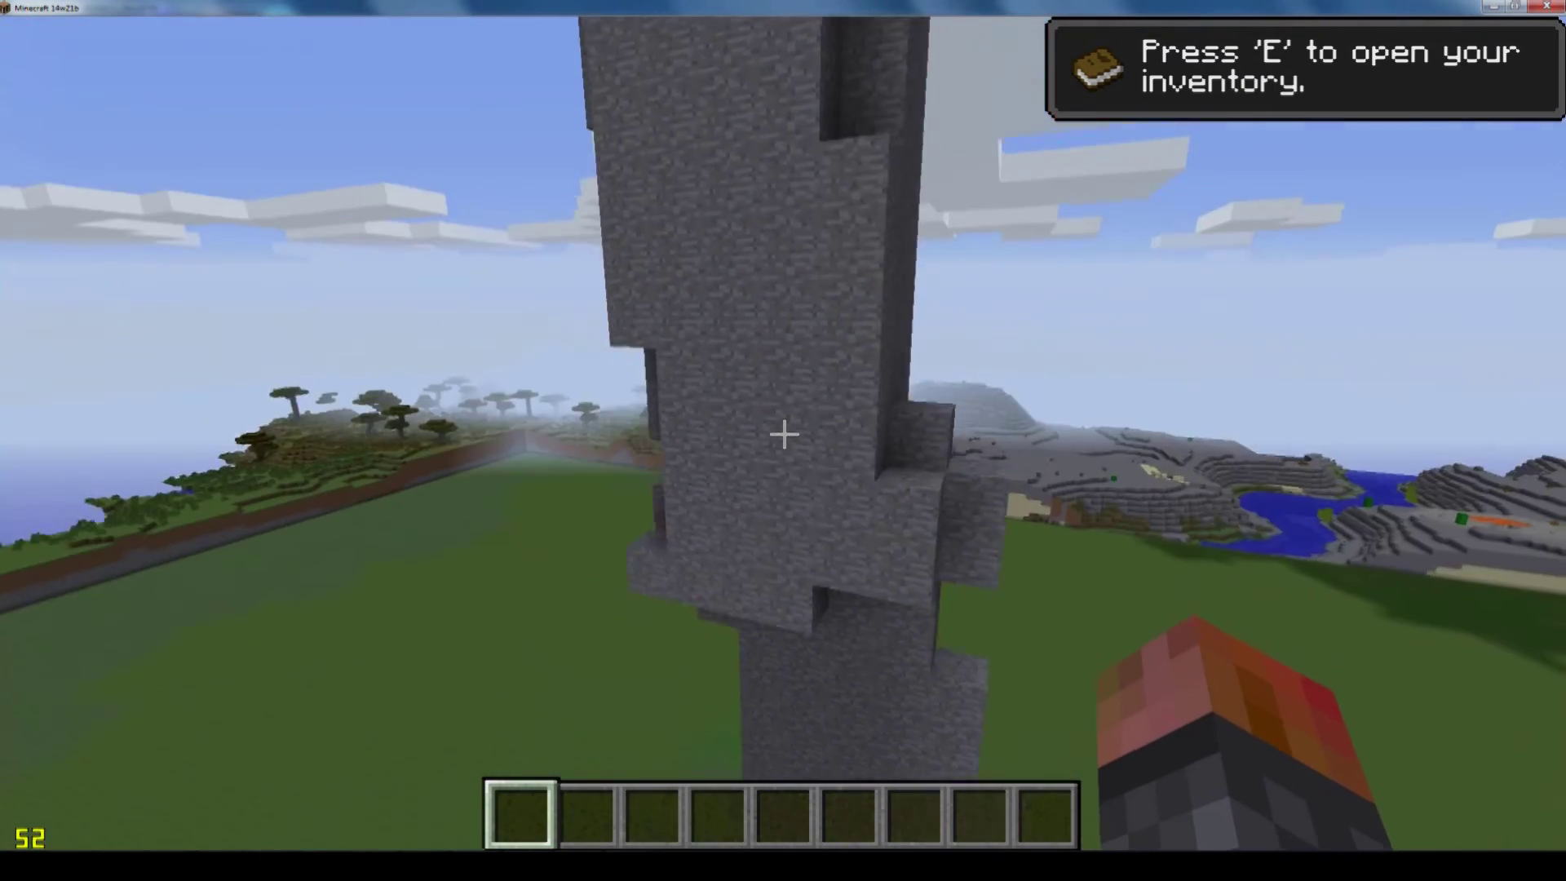
{"action": "key", "text": "s"}
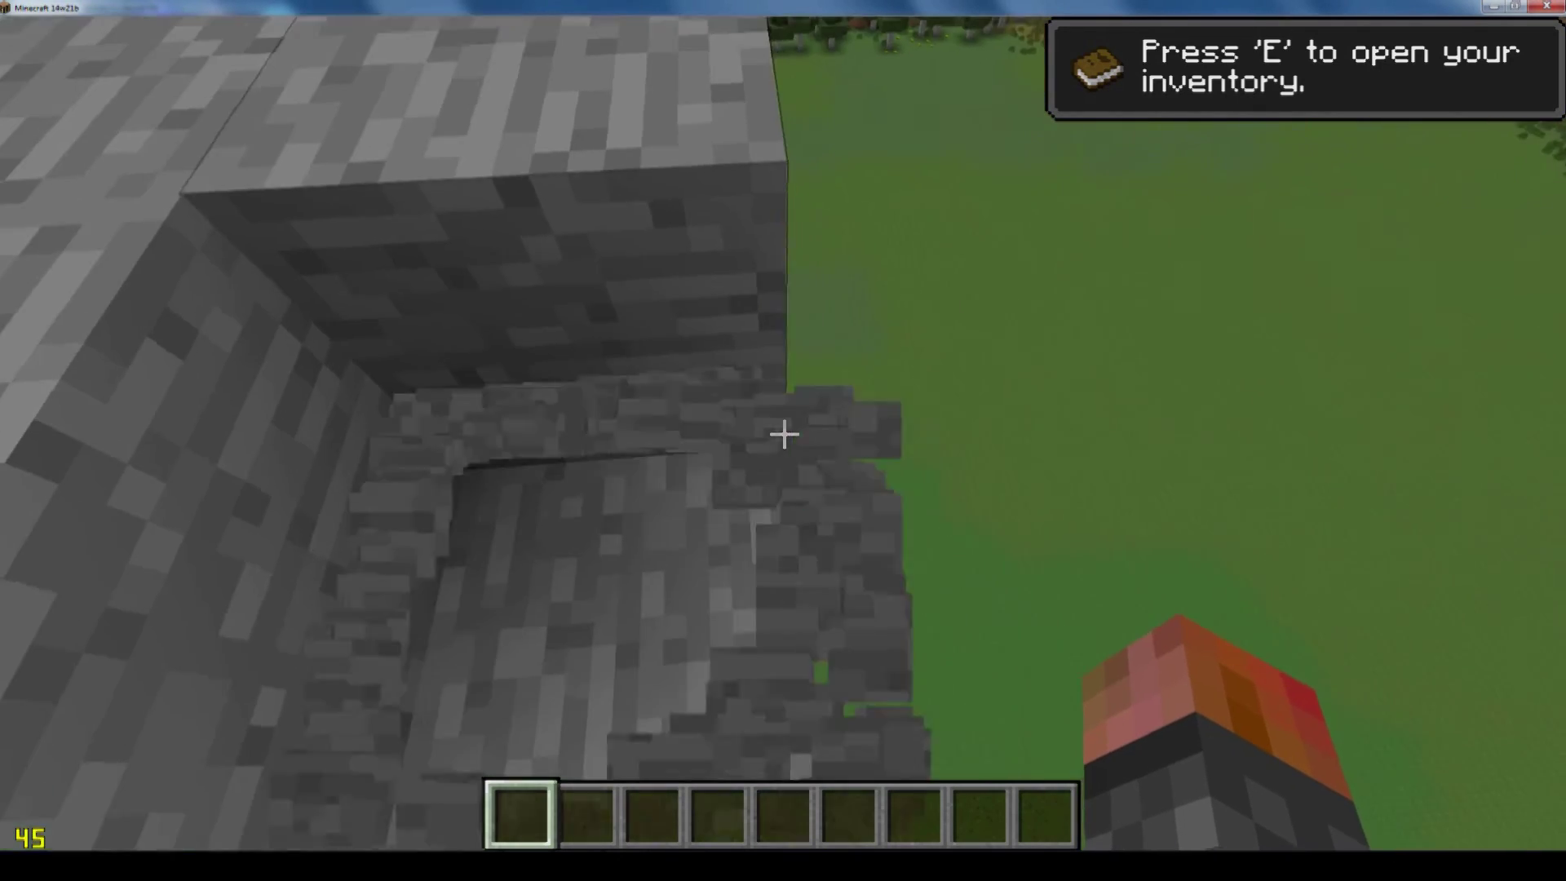
- Break a block from the machete's side, then walk right up to the stone pillar
{"action": "left_click", "coordinate": [784, 434]}
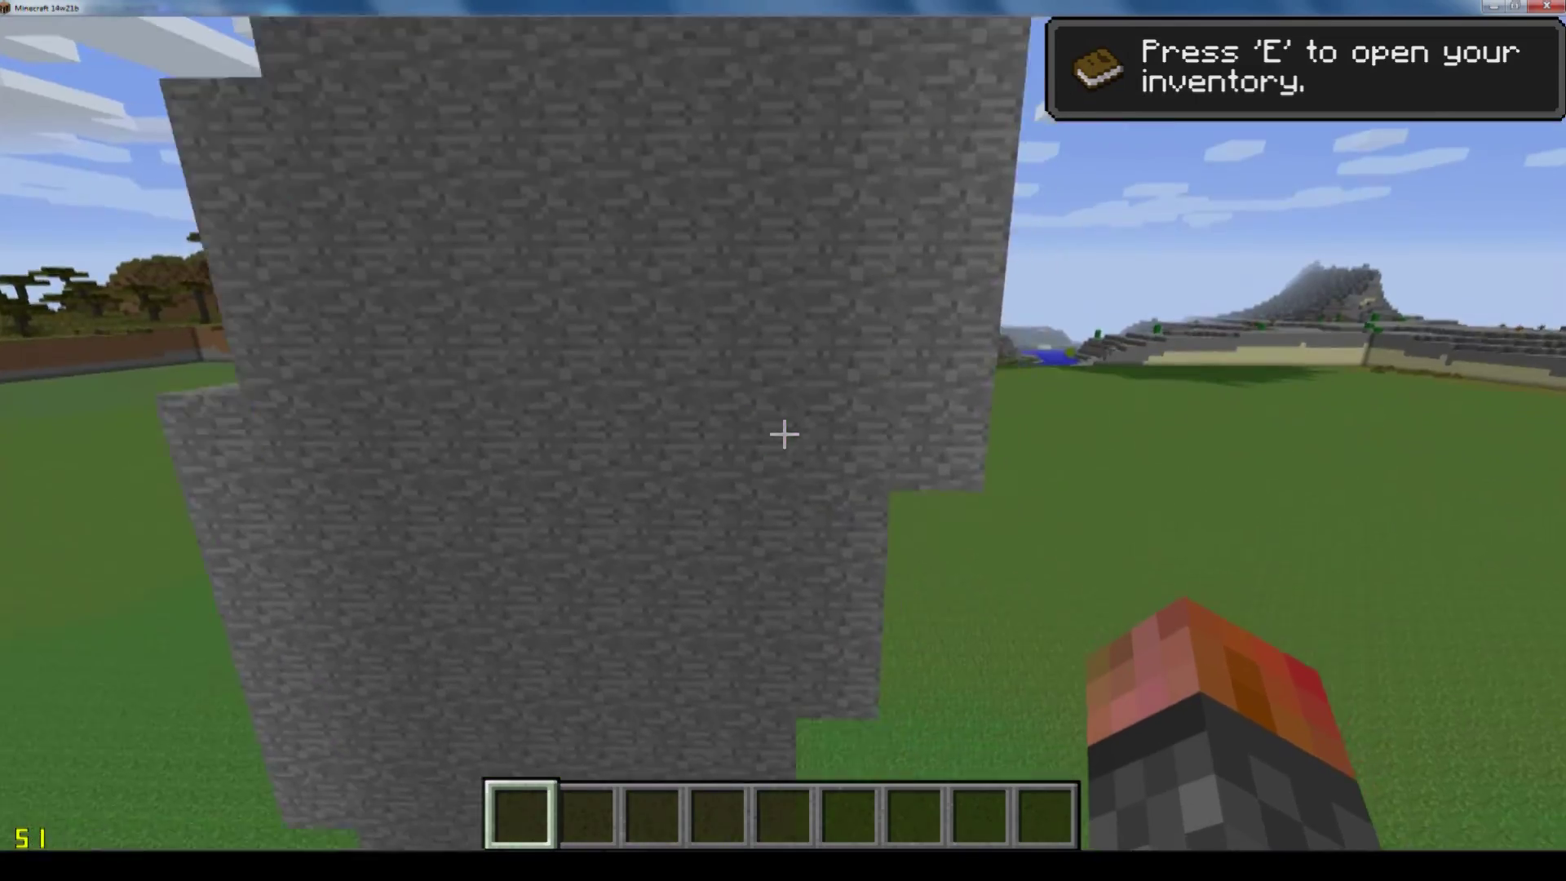
{"action": "key", "text": "s"}
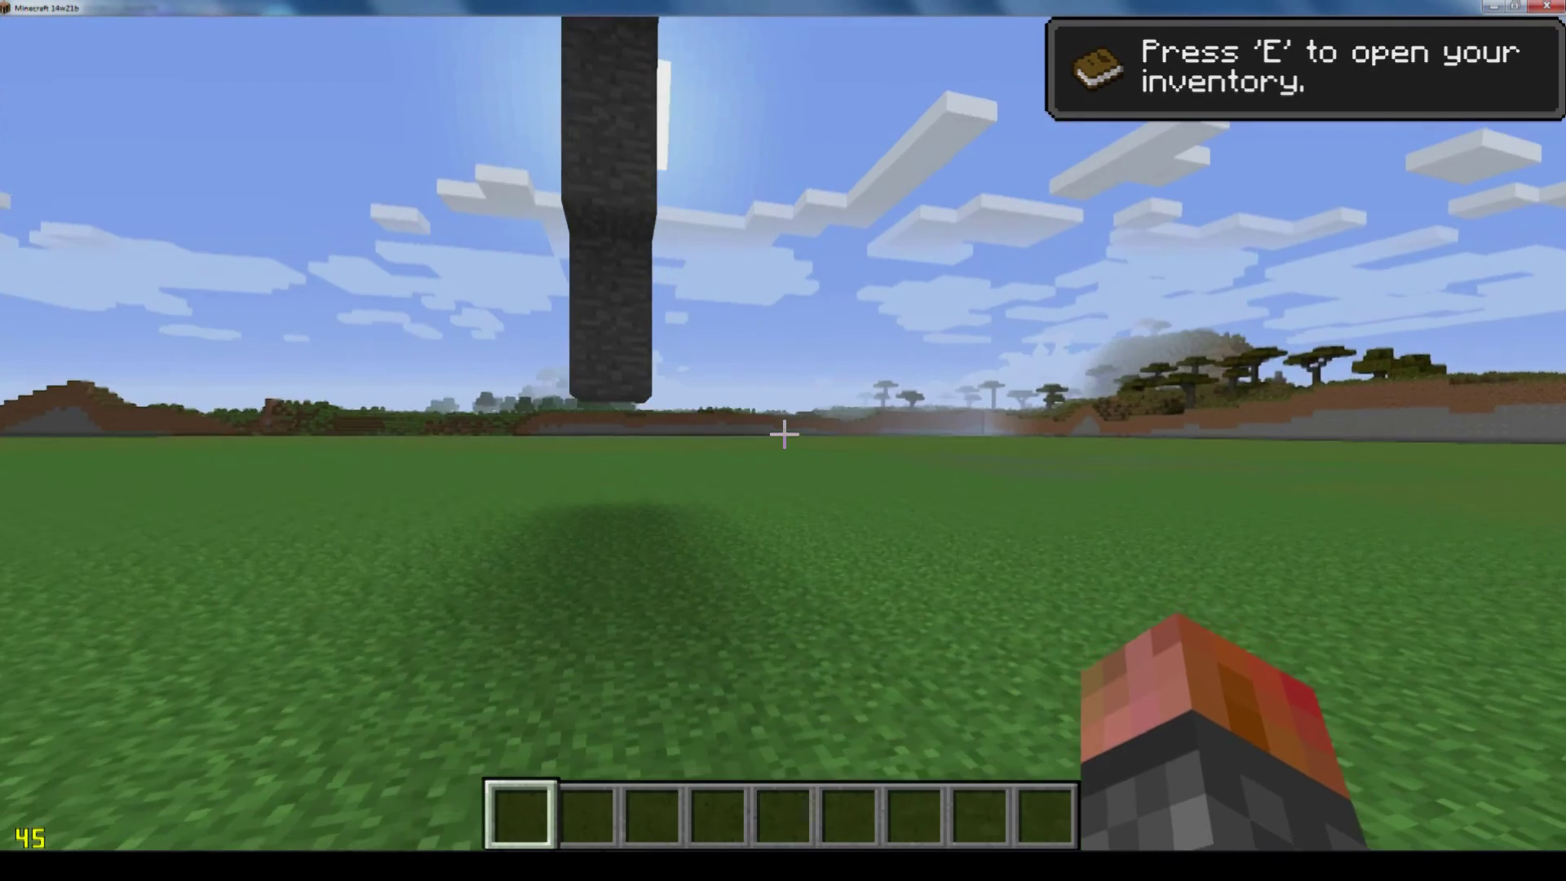
{"action": "key", "text": "w"}
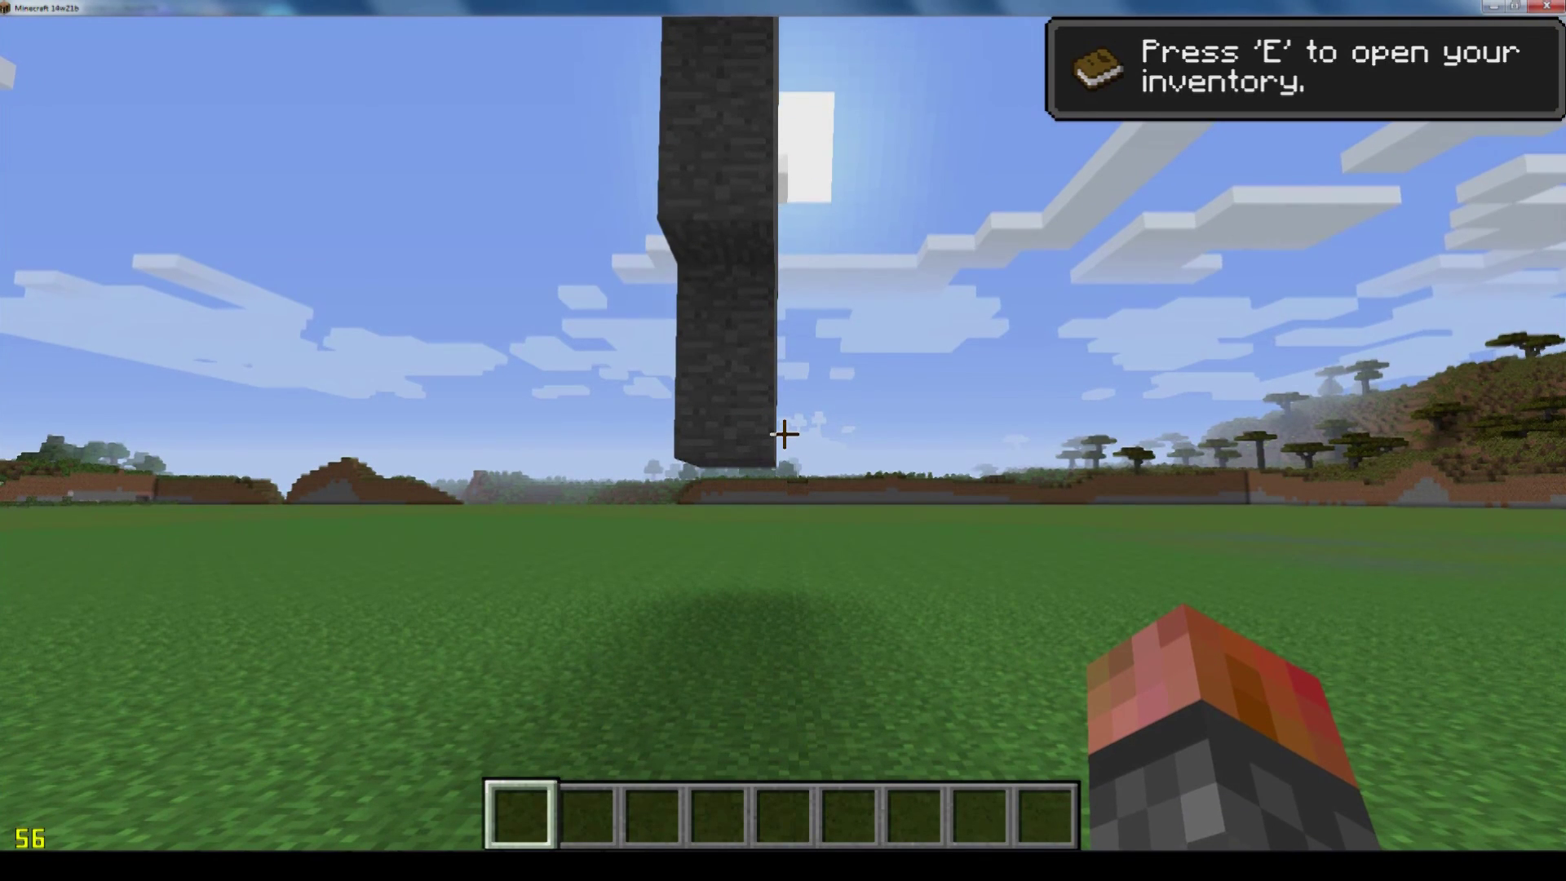
{"action": "key", "text": "w"}
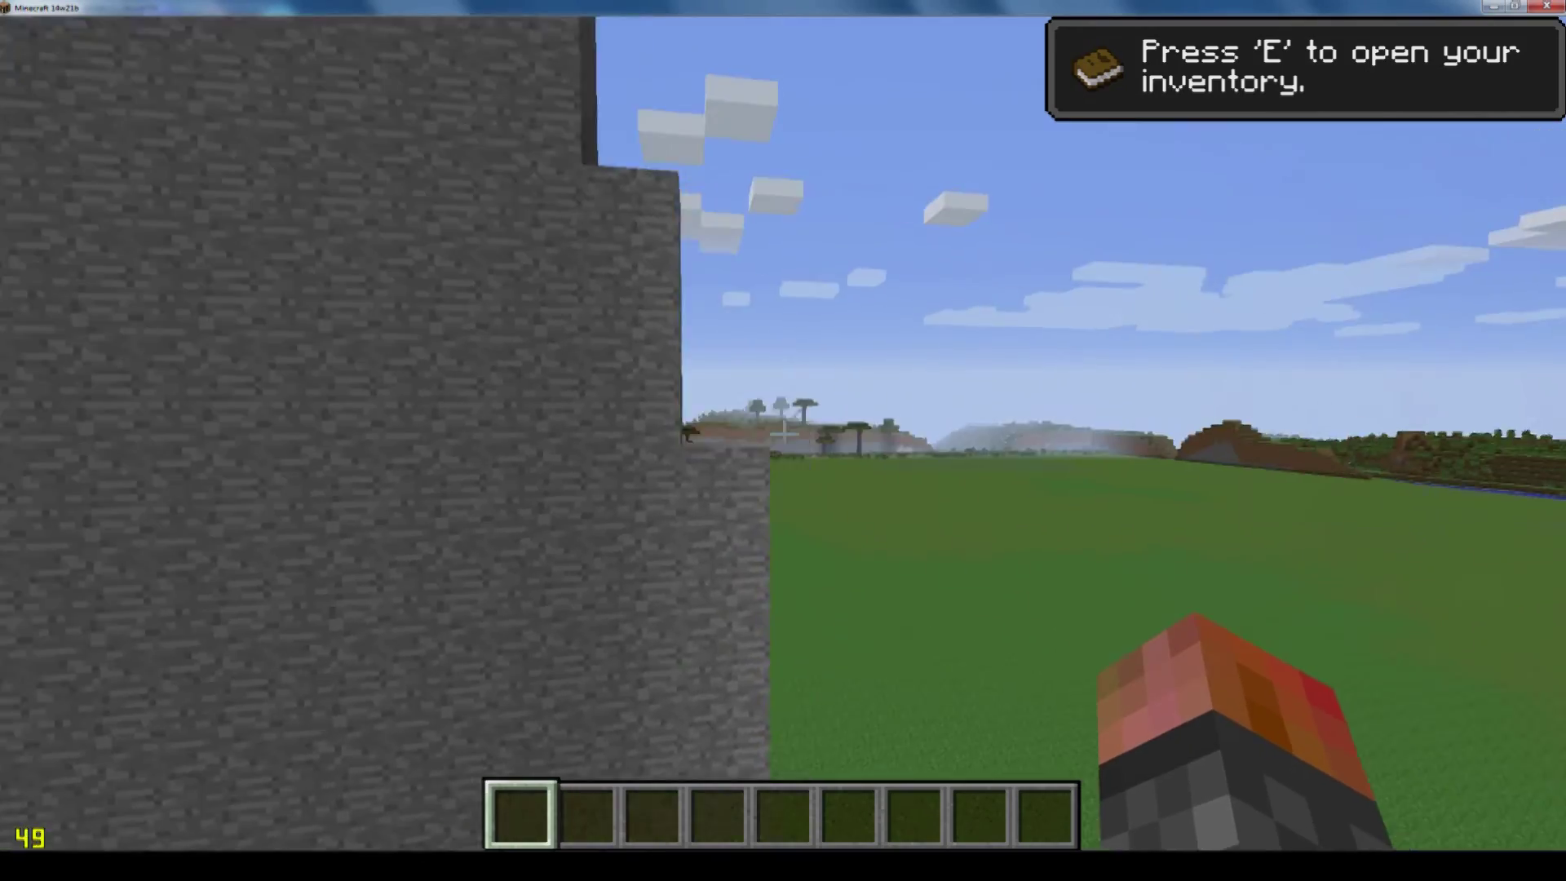
{"action": "key", "text": "w"}
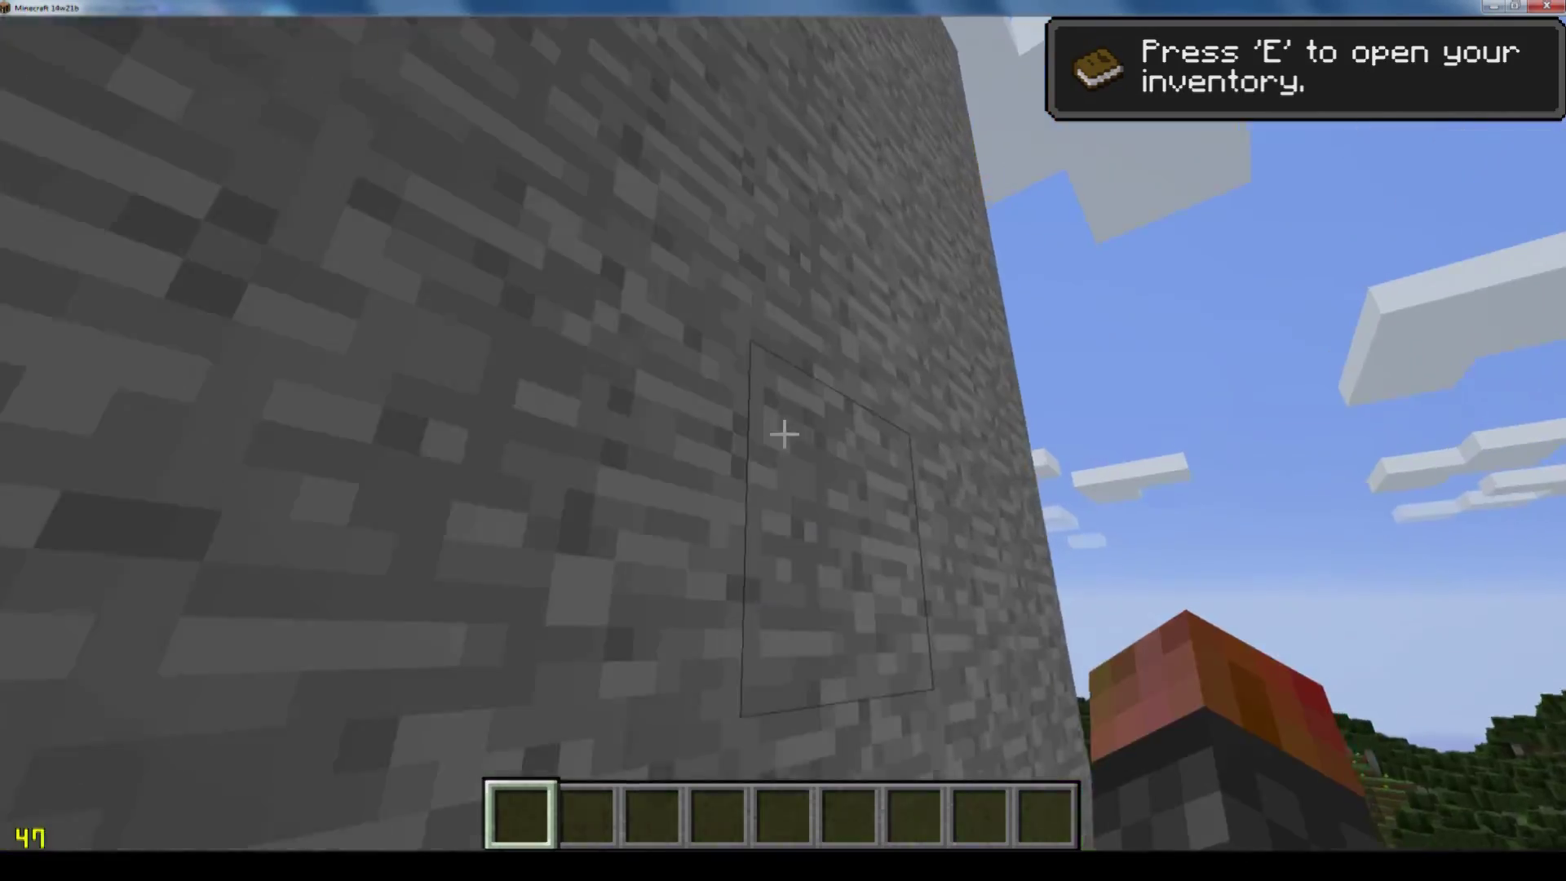